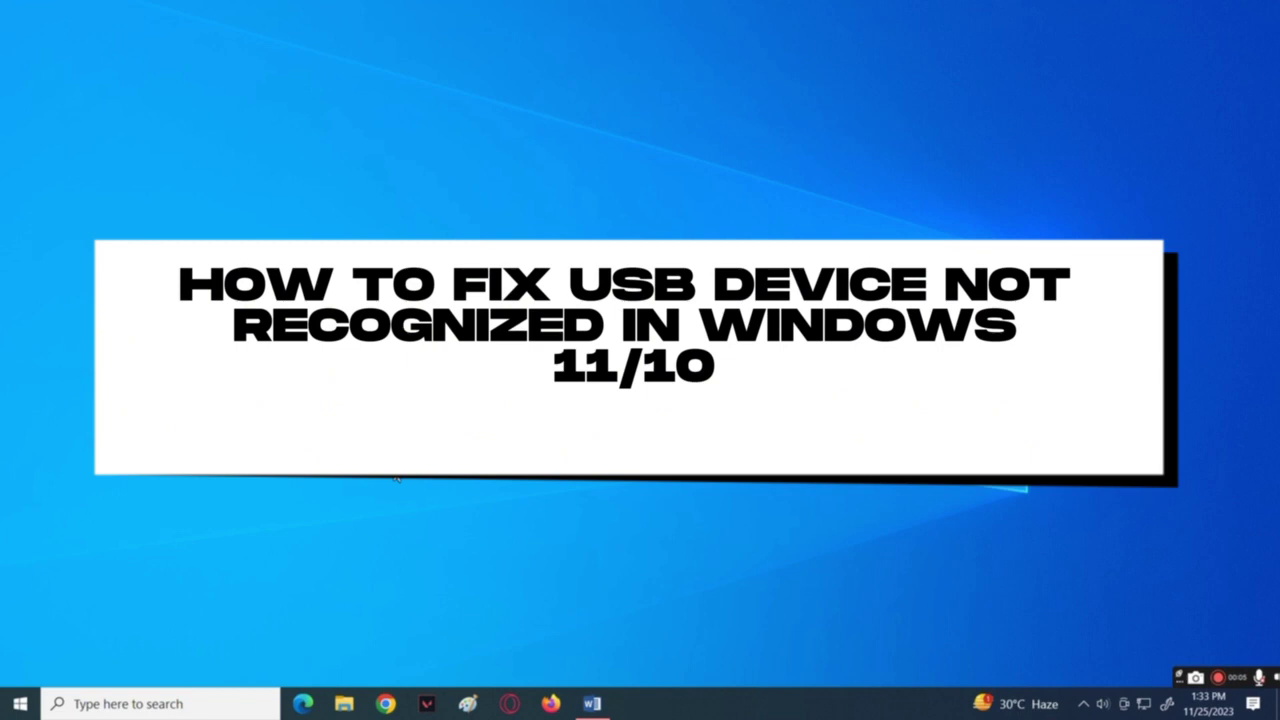
- Find the Troubleshoot settings through a Windows search and open the list of additional troubleshooters
left_click(181, 706)
type("tro")
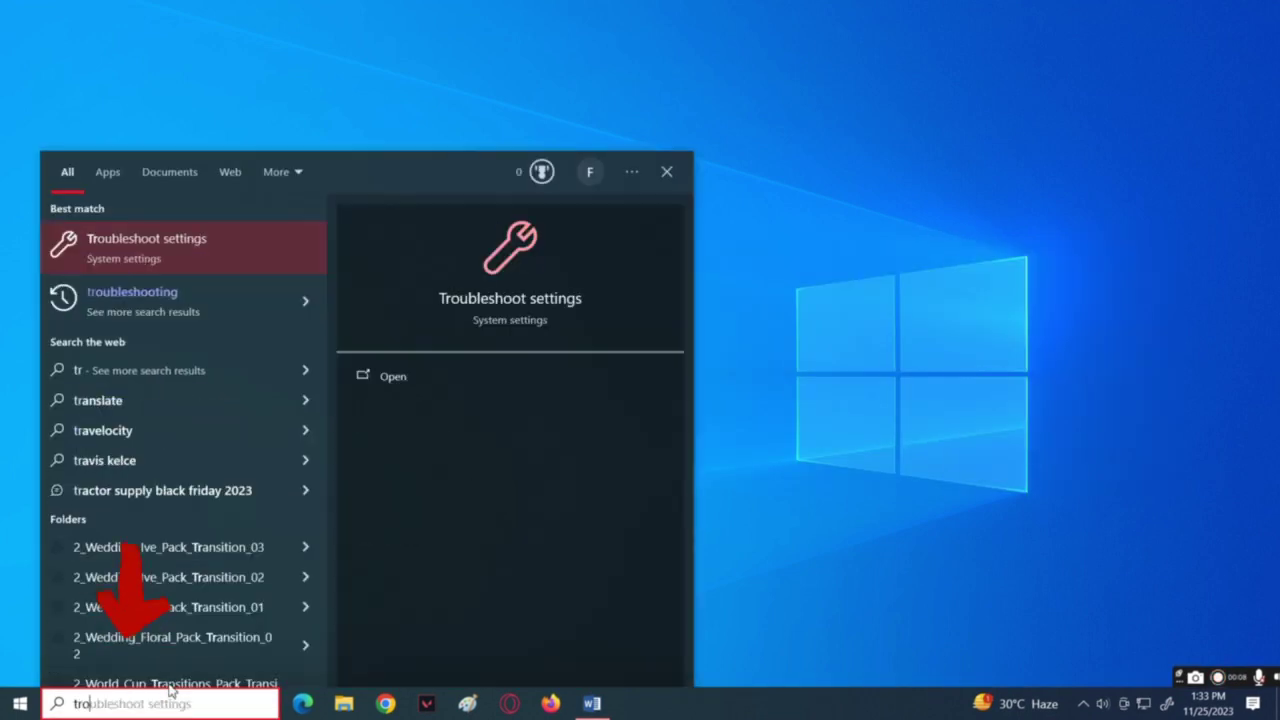
type("uble")
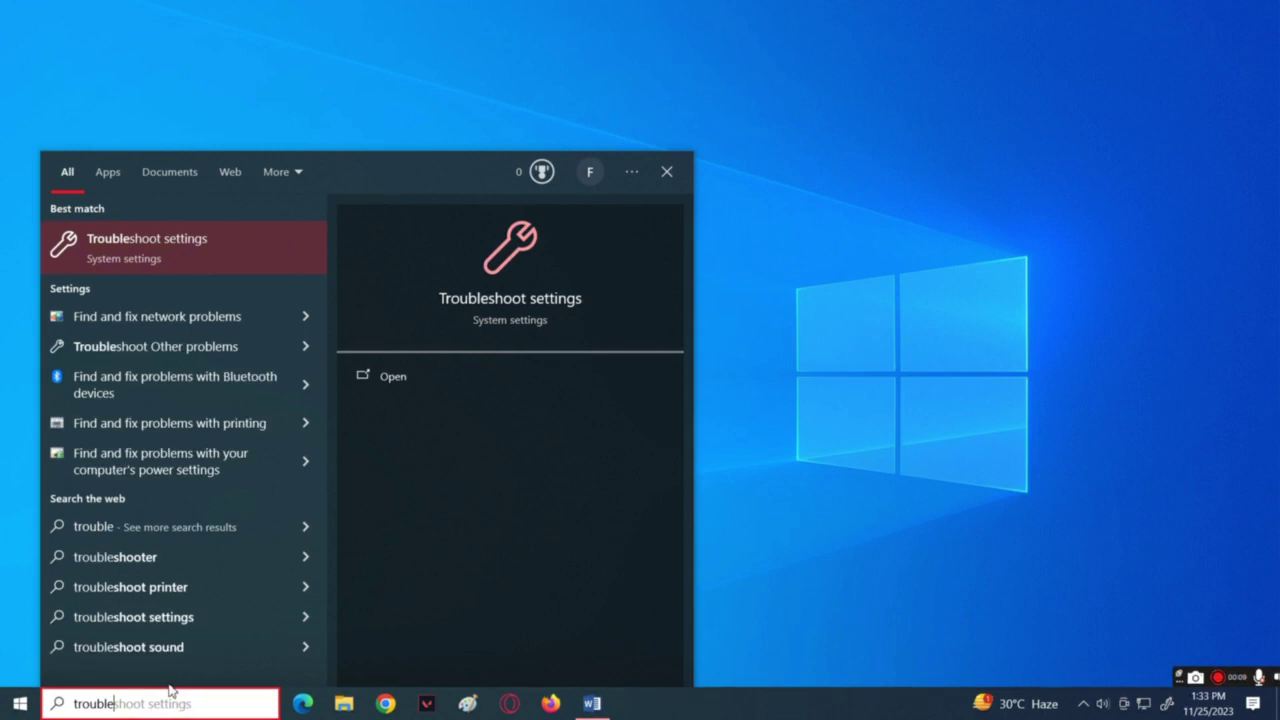
left_click(190, 265)
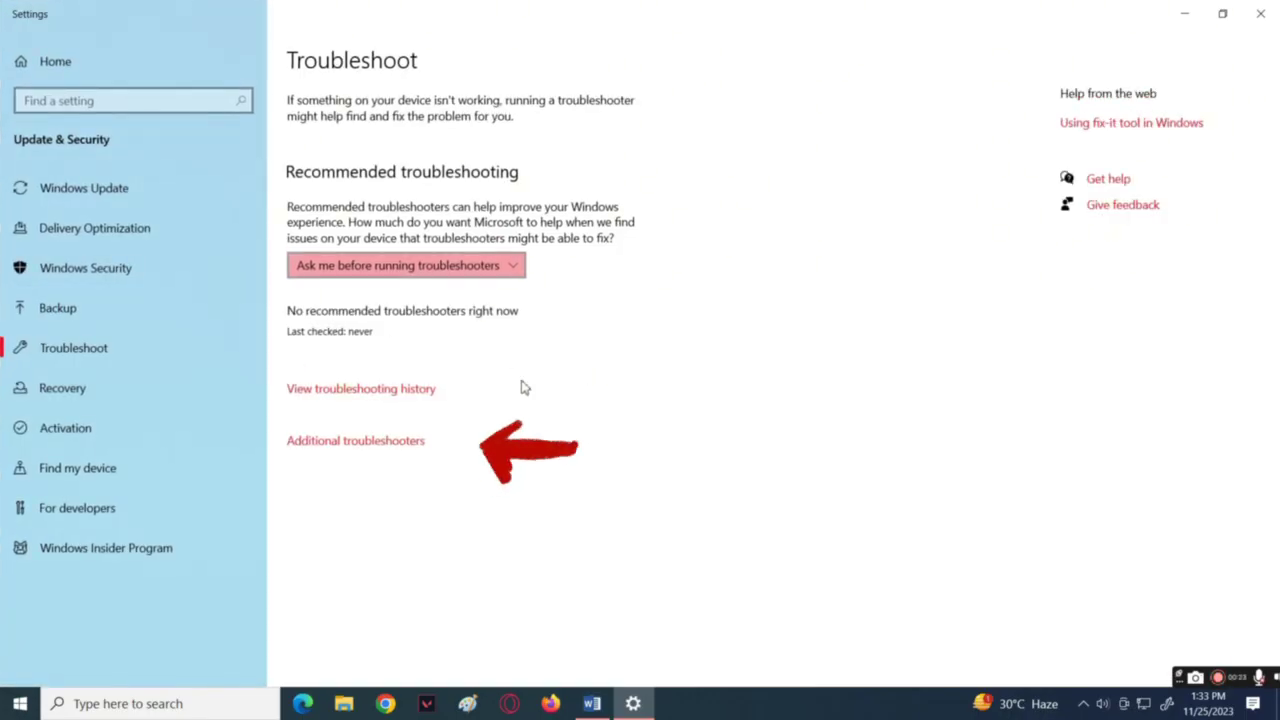
left_click(398, 448)
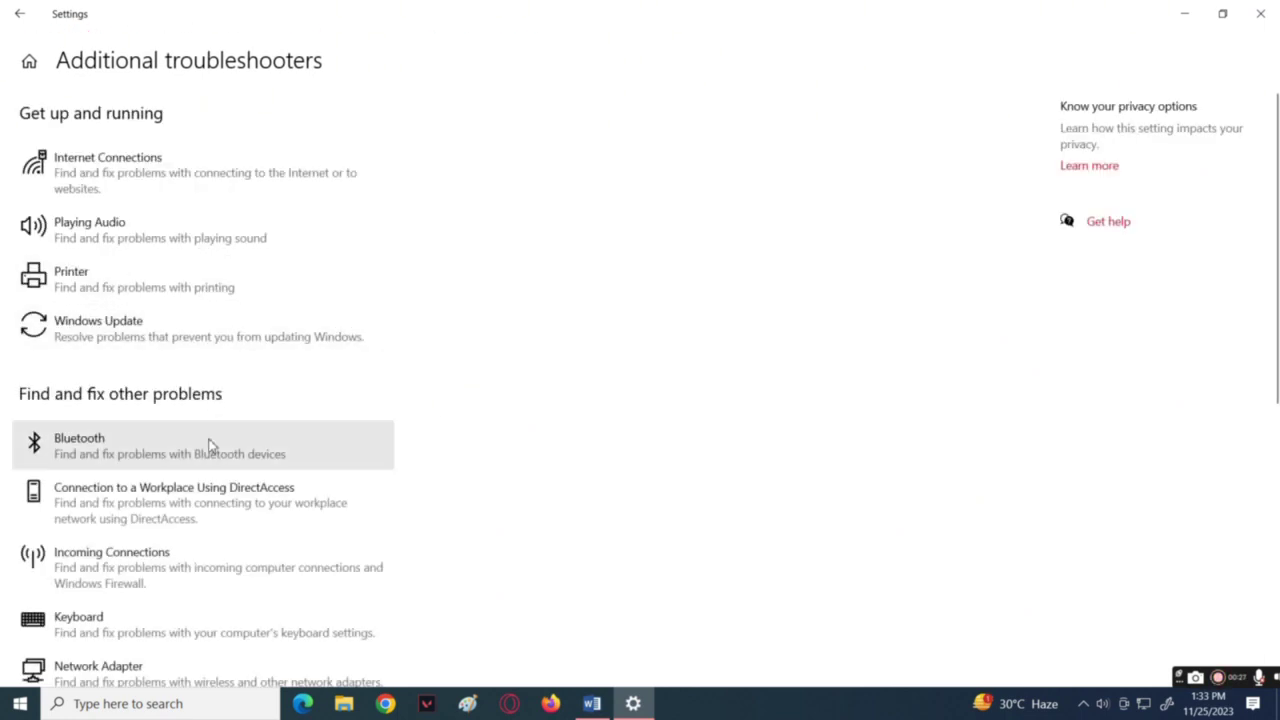
- Run the Keyboard troubleshooter, then close it and the Settings window when it finishes
scroll(200, 448, "down", 2)
left_click(157, 456)
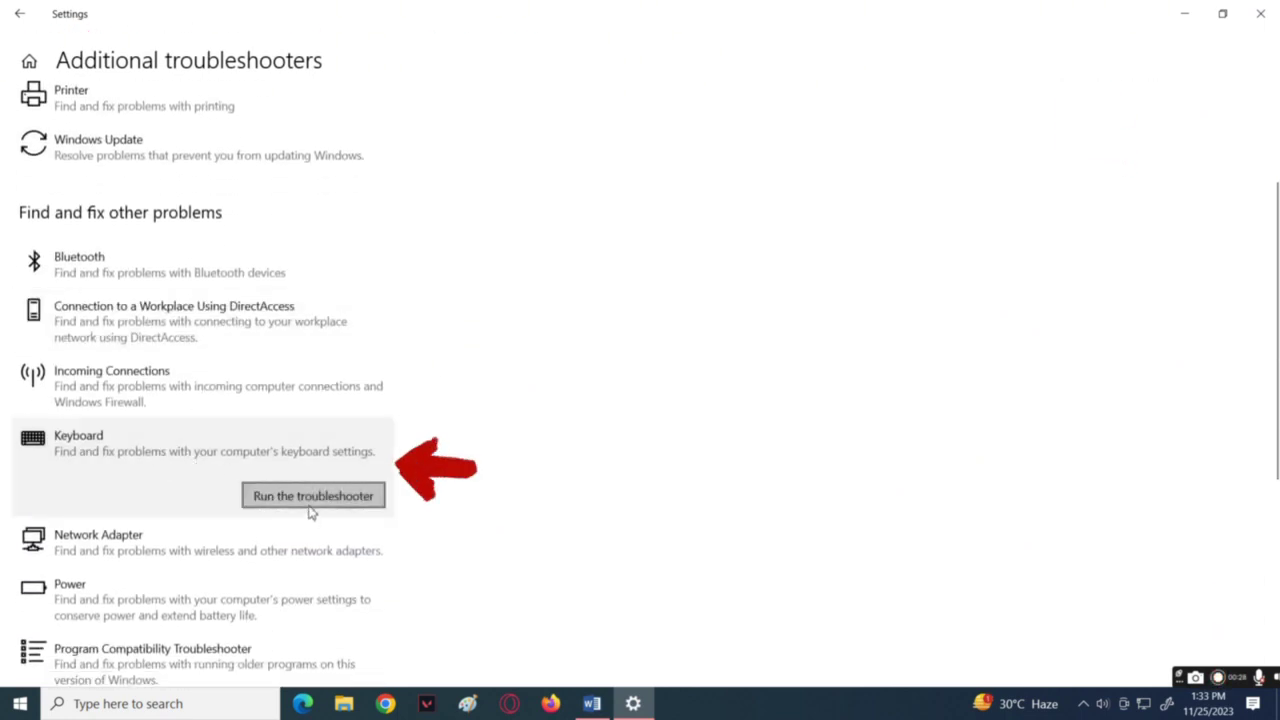
left_click(322, 505)
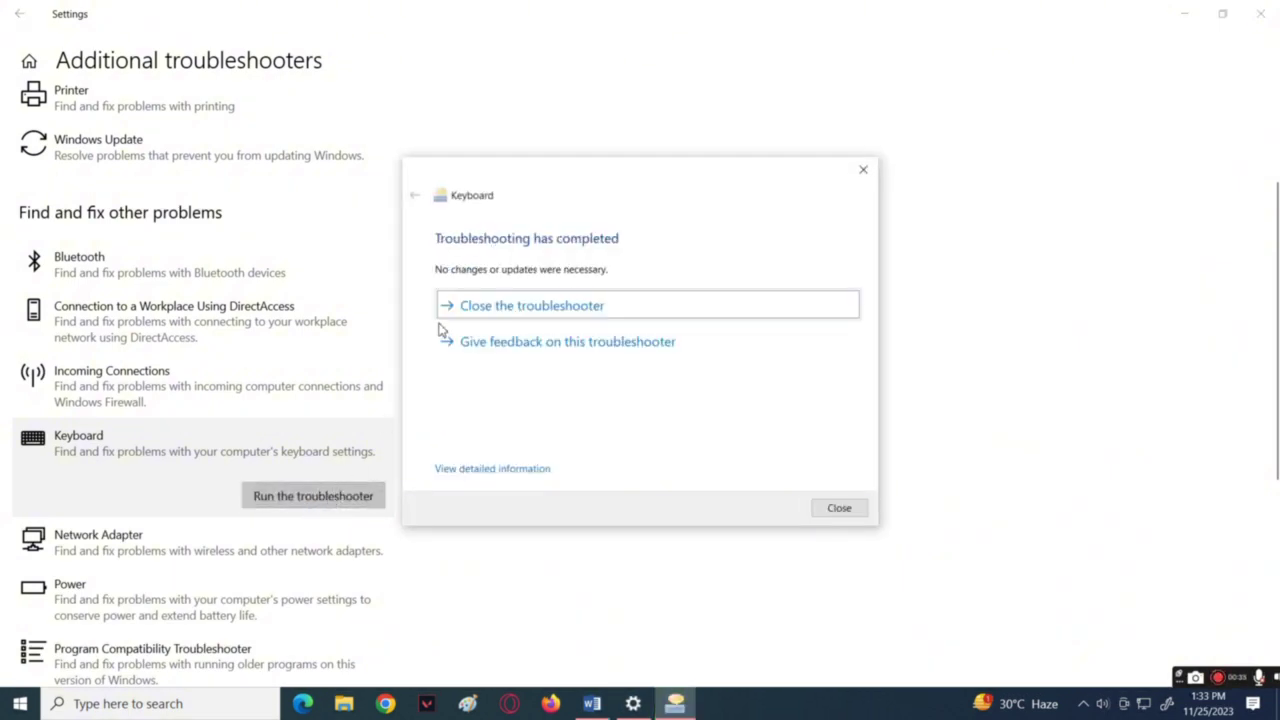
left_click(840, 510)
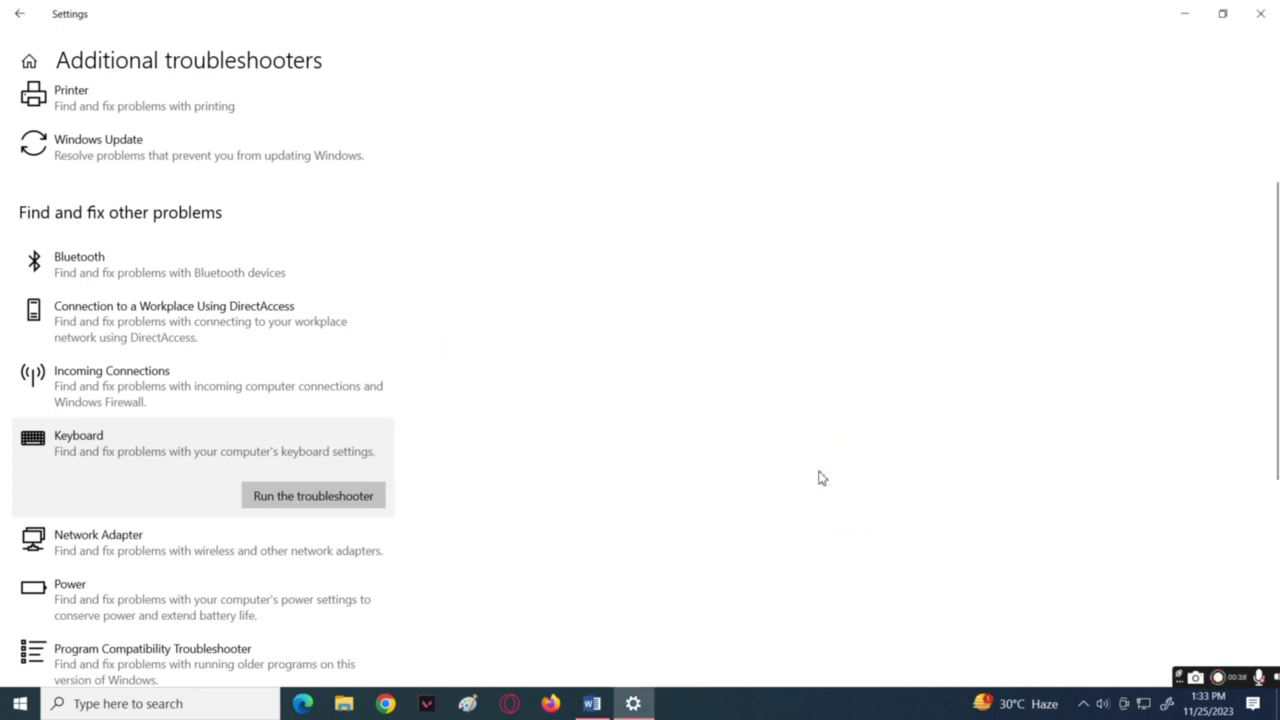
left_click(1262, 14)
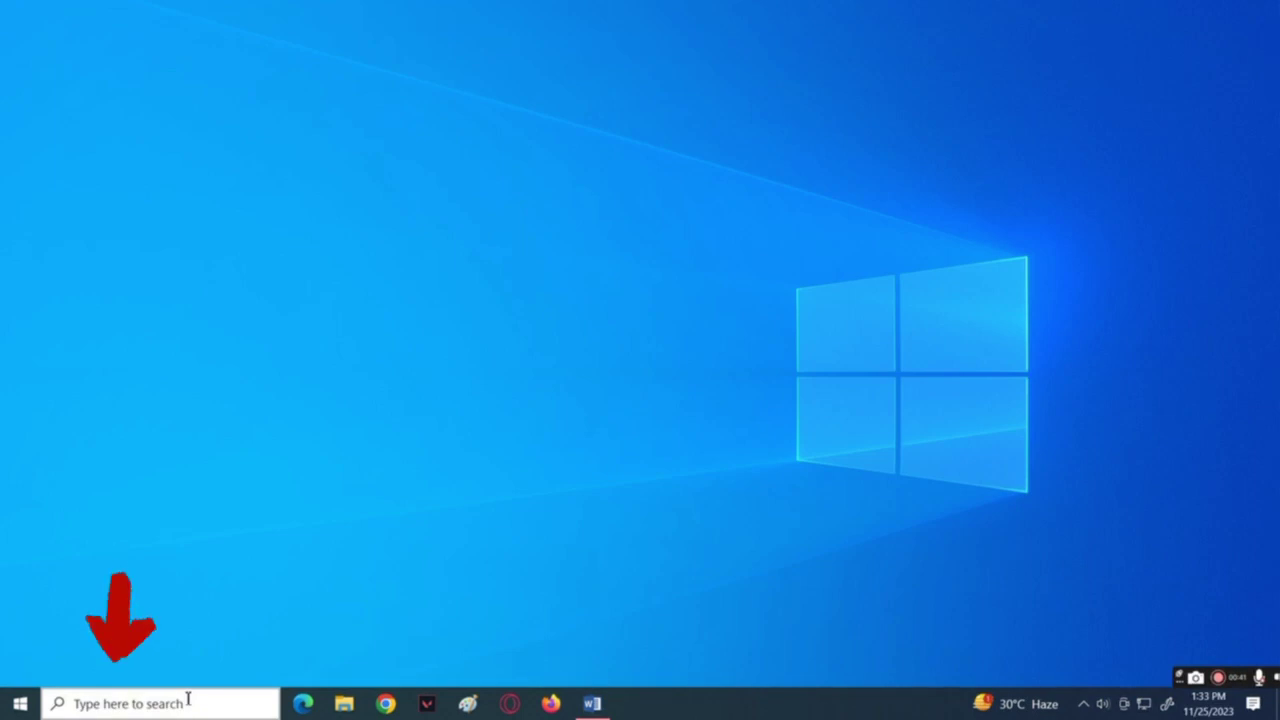
- Open Control Panel from a Windows search, search it for "power" and open Power Options
left_click(188, 700)
type("control")
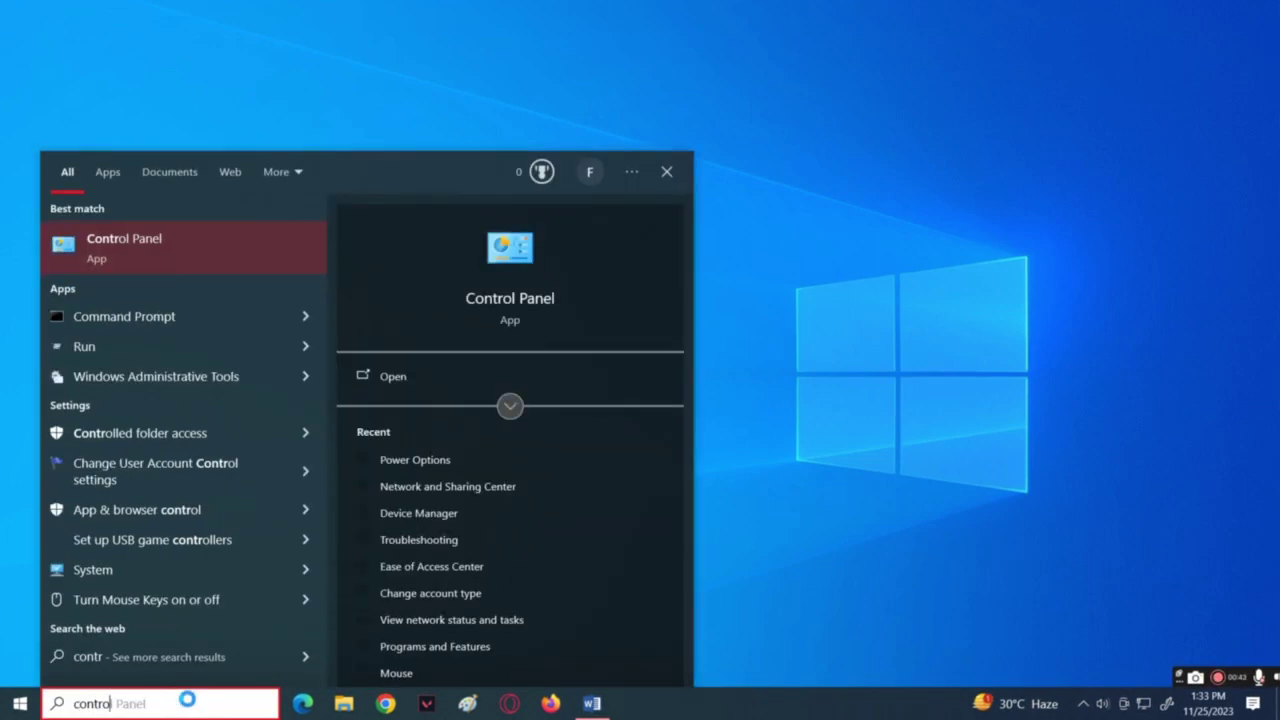
left_click(148, 254)
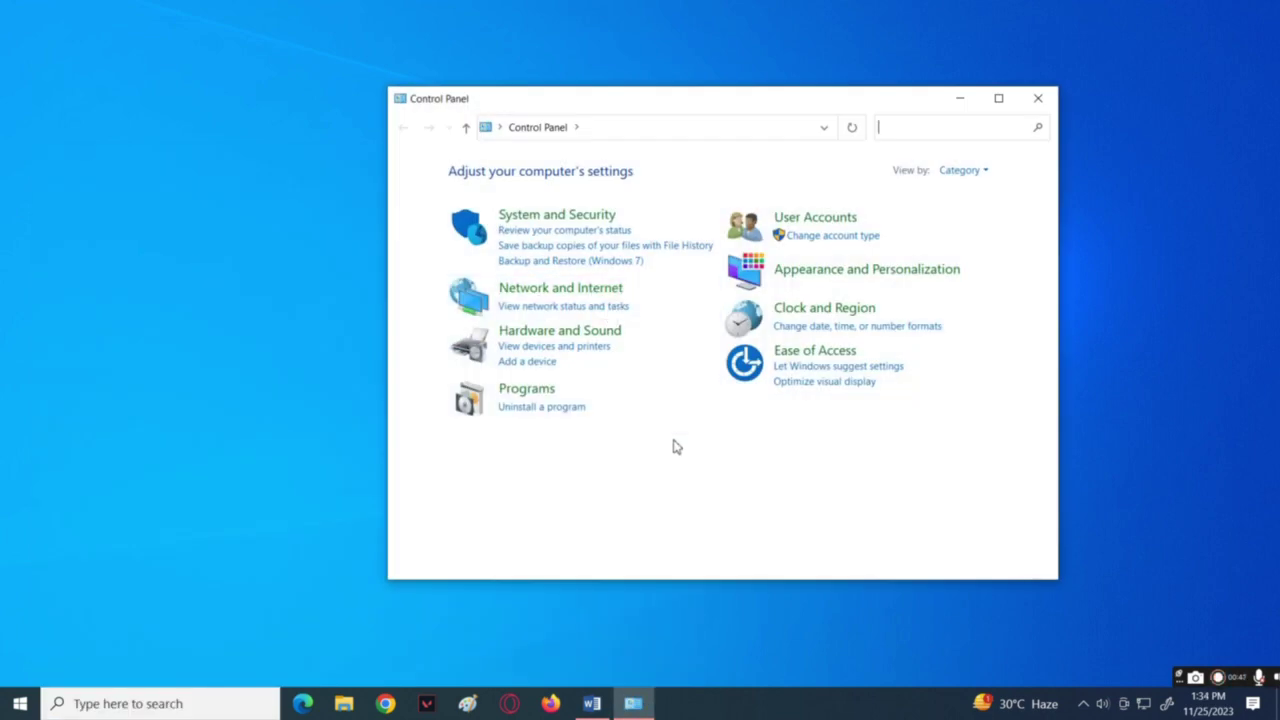
left_click(938, 128)
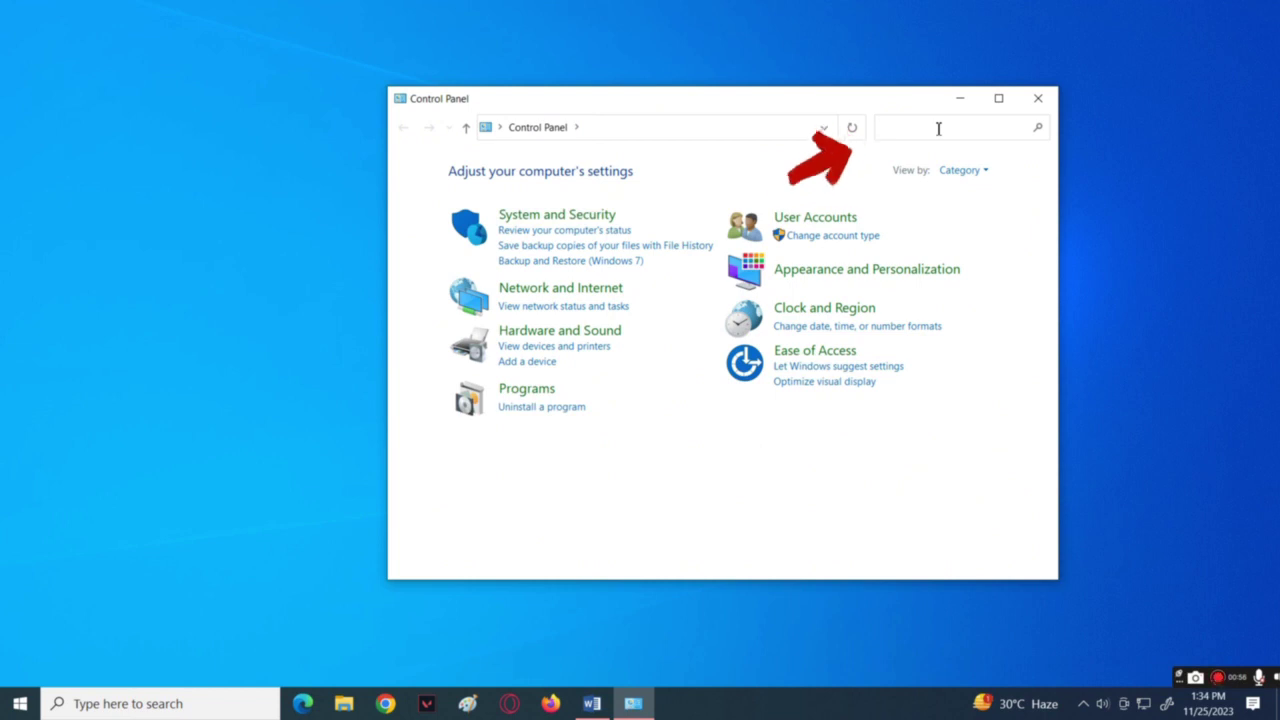
type("power")
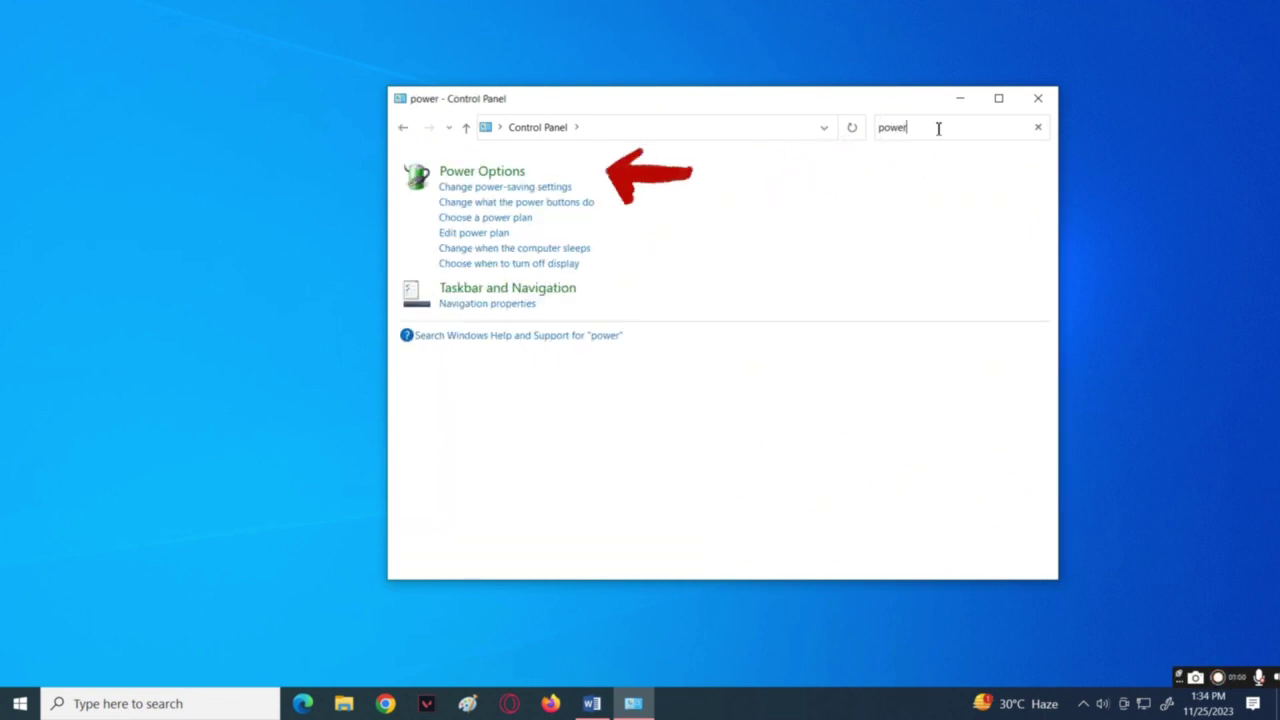
left_click(497, 178)
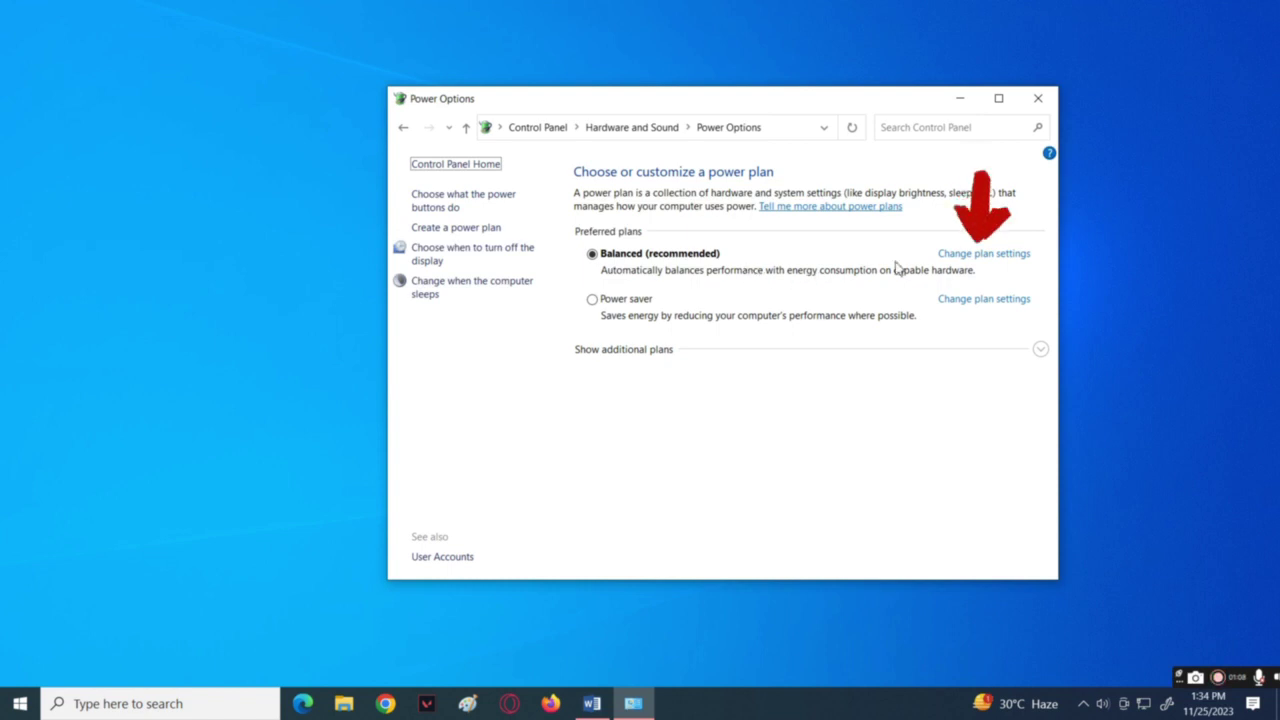
- Open the advanced power settings of the Balanced plan and move the dialog over the plan settings window
left_click(992, 256)
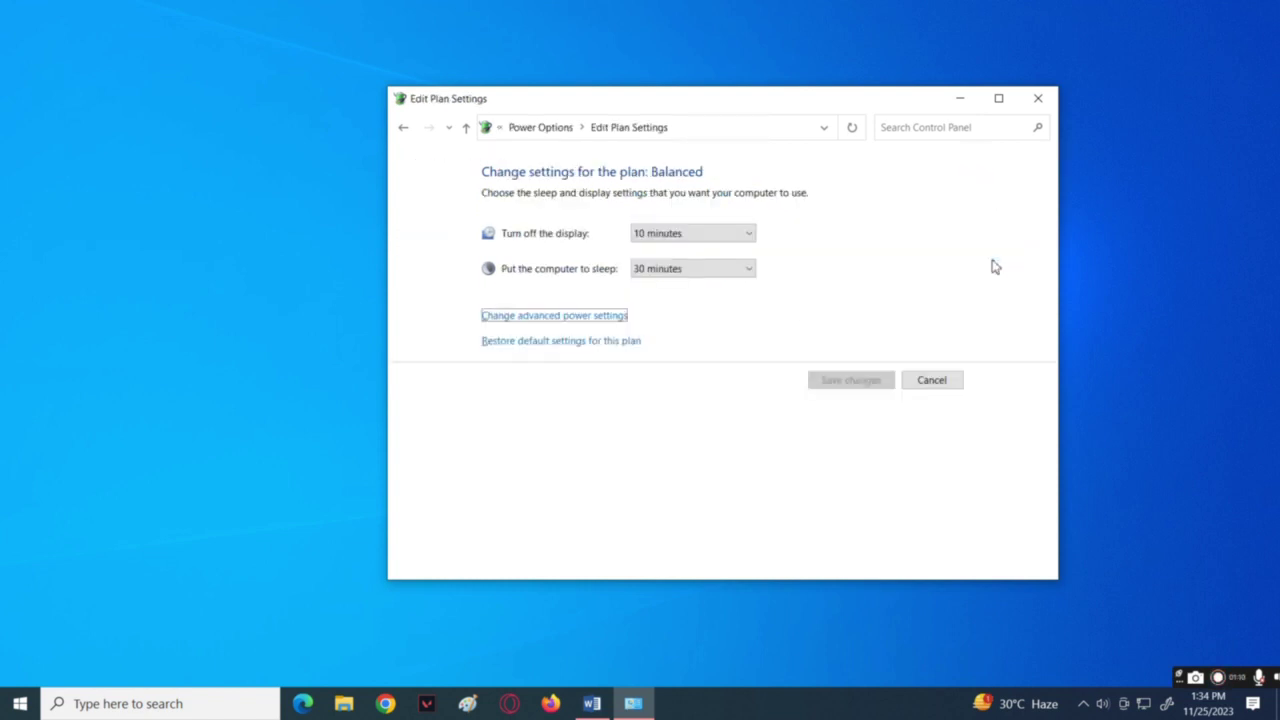
left_click(592, 316)
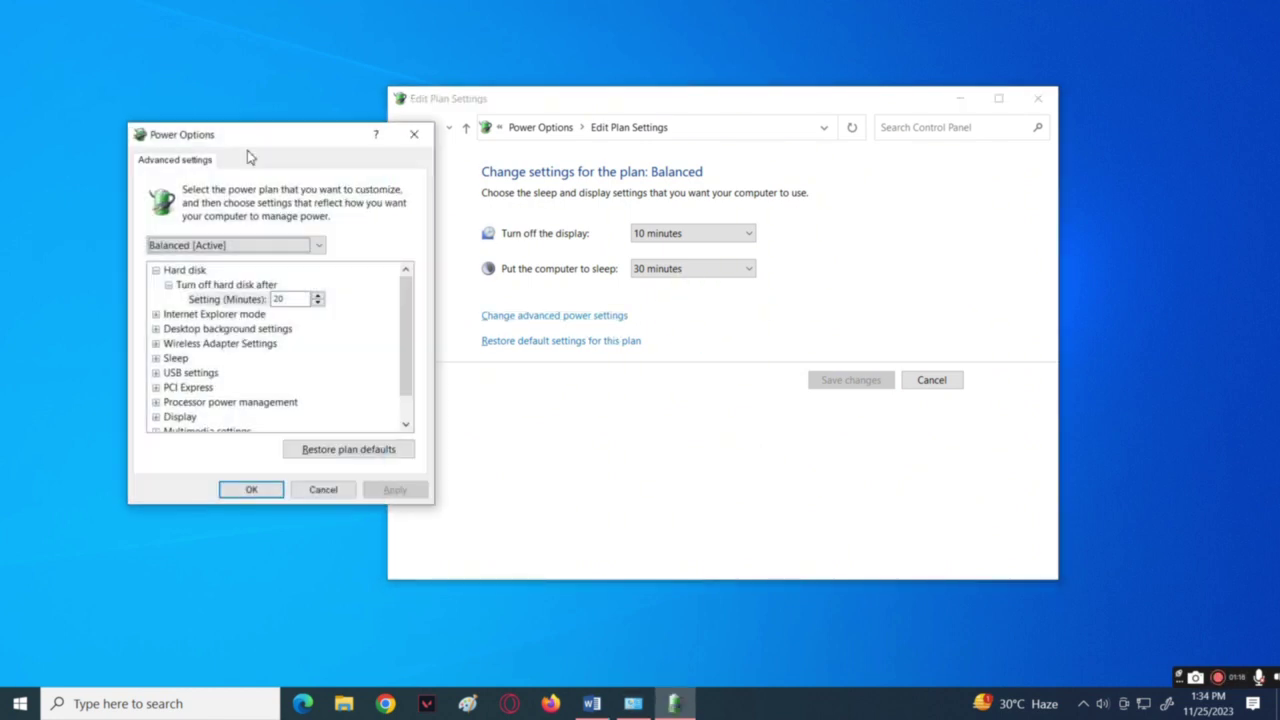
left_click_drag(437, 178, 637, 163)
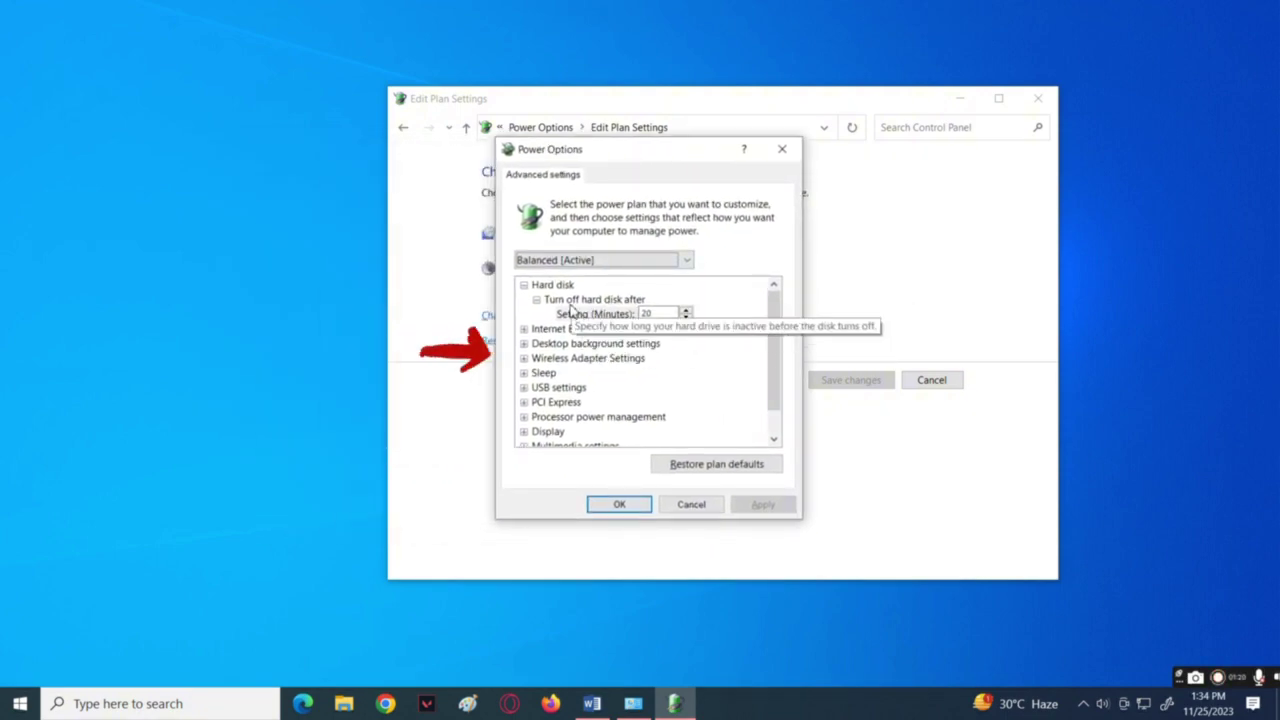
- Set USB selective suspend to Disabled under USB settings, apply the change and close the power plan windows
scroll(572, 310, "down", 1)
left_click(600, 357)
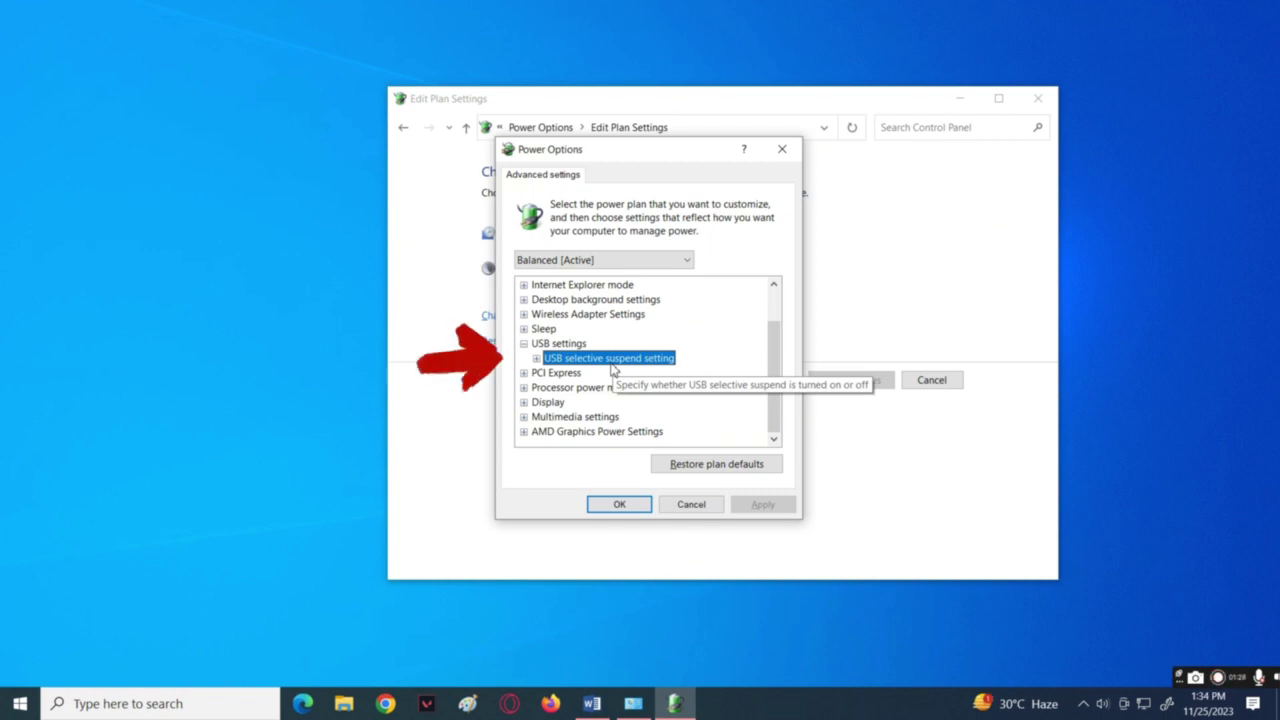
double_click(615, 361)
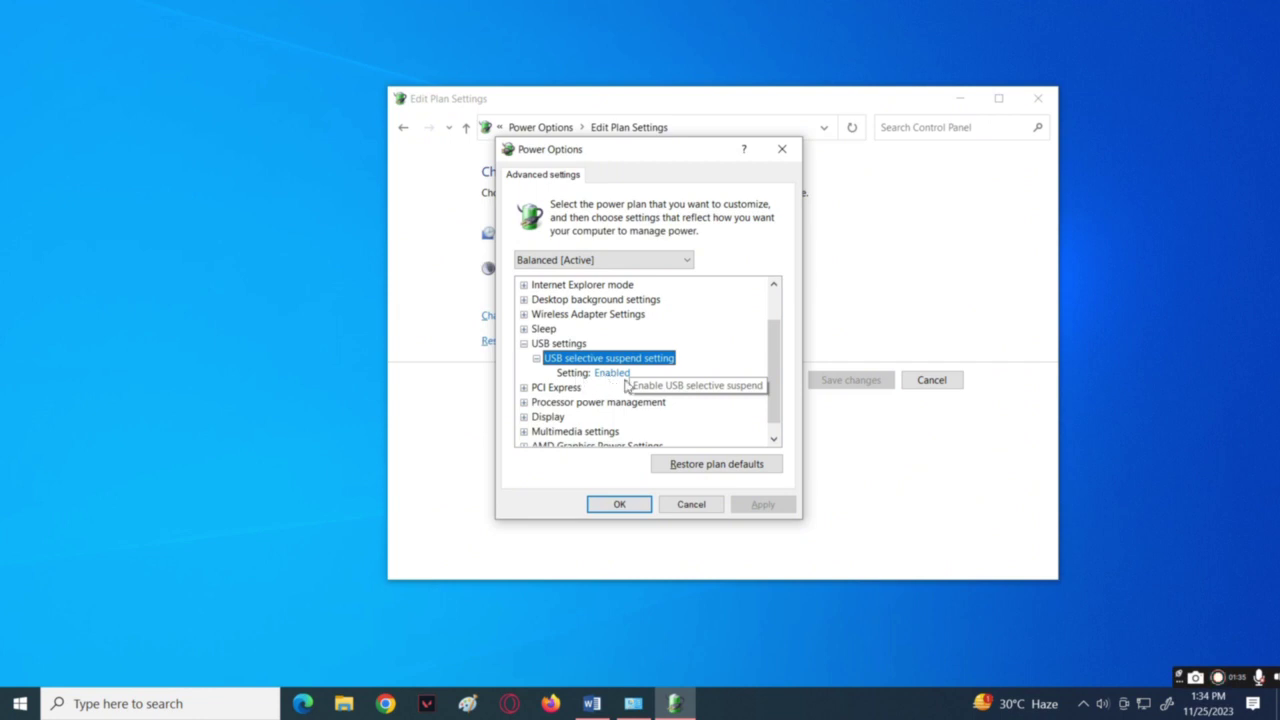
left_click(614, 373)
left_click(618, 374)
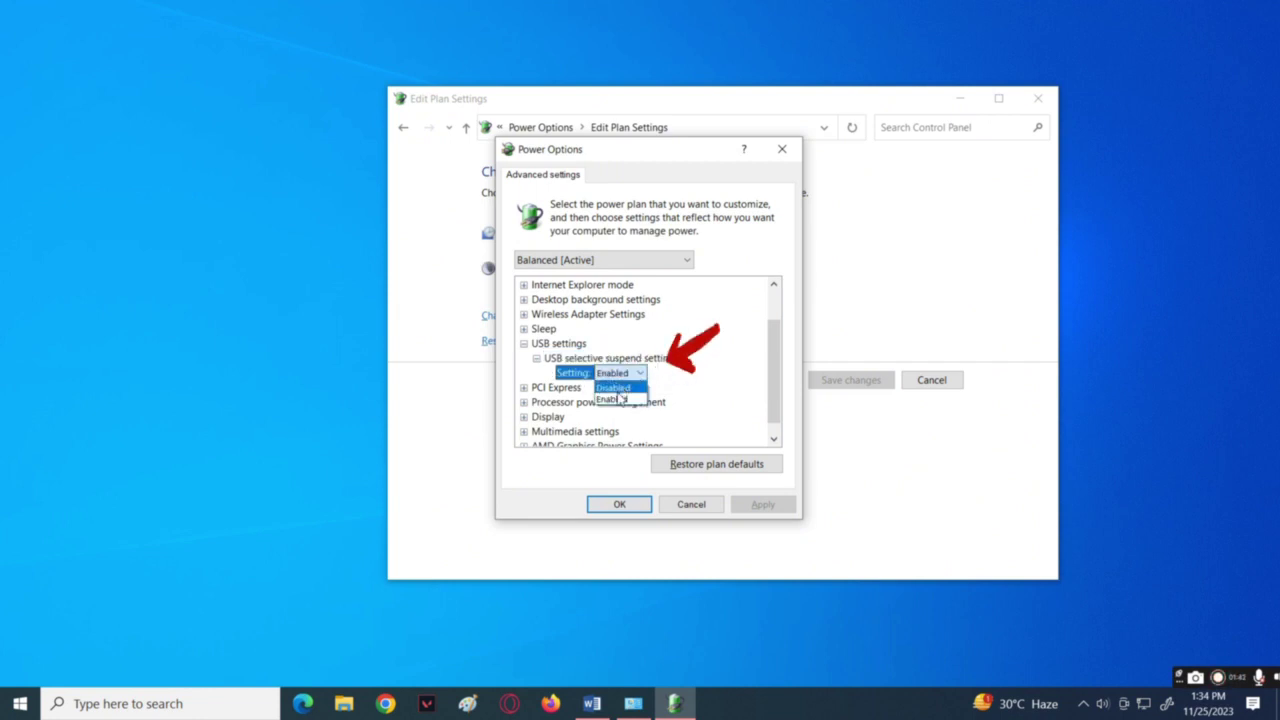
left_click(614, 387)
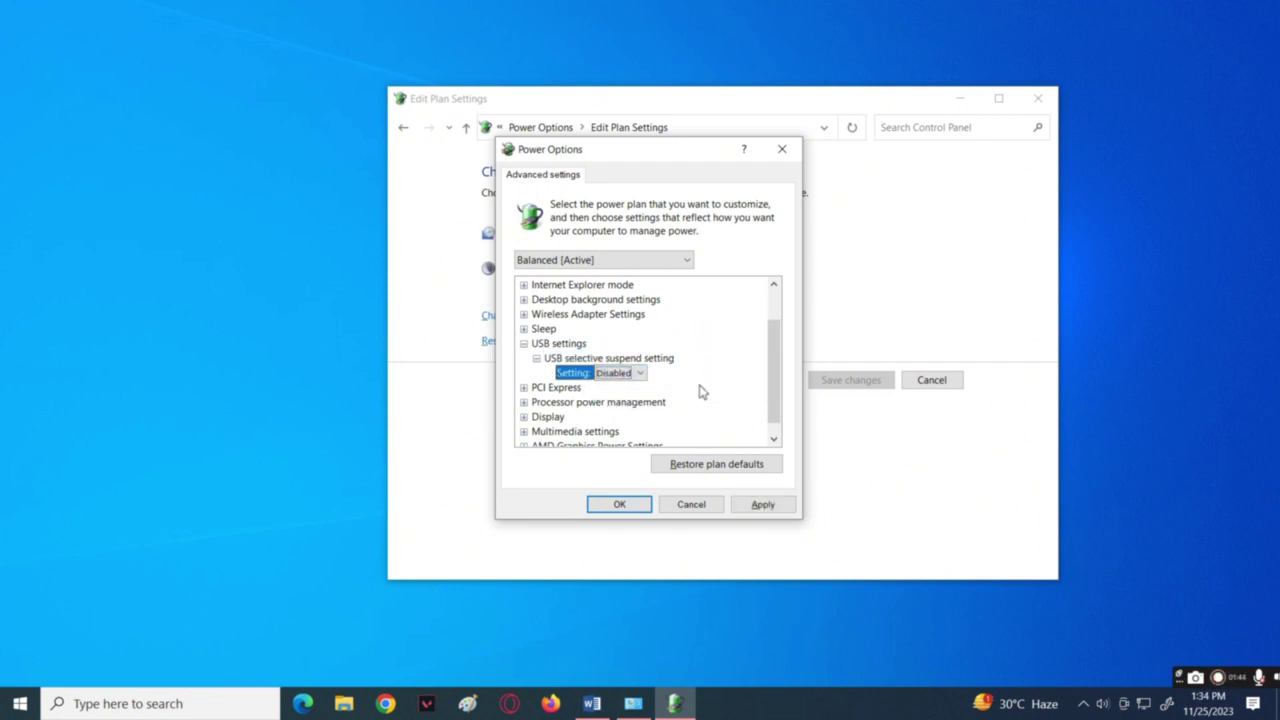
left_click(763, 508)
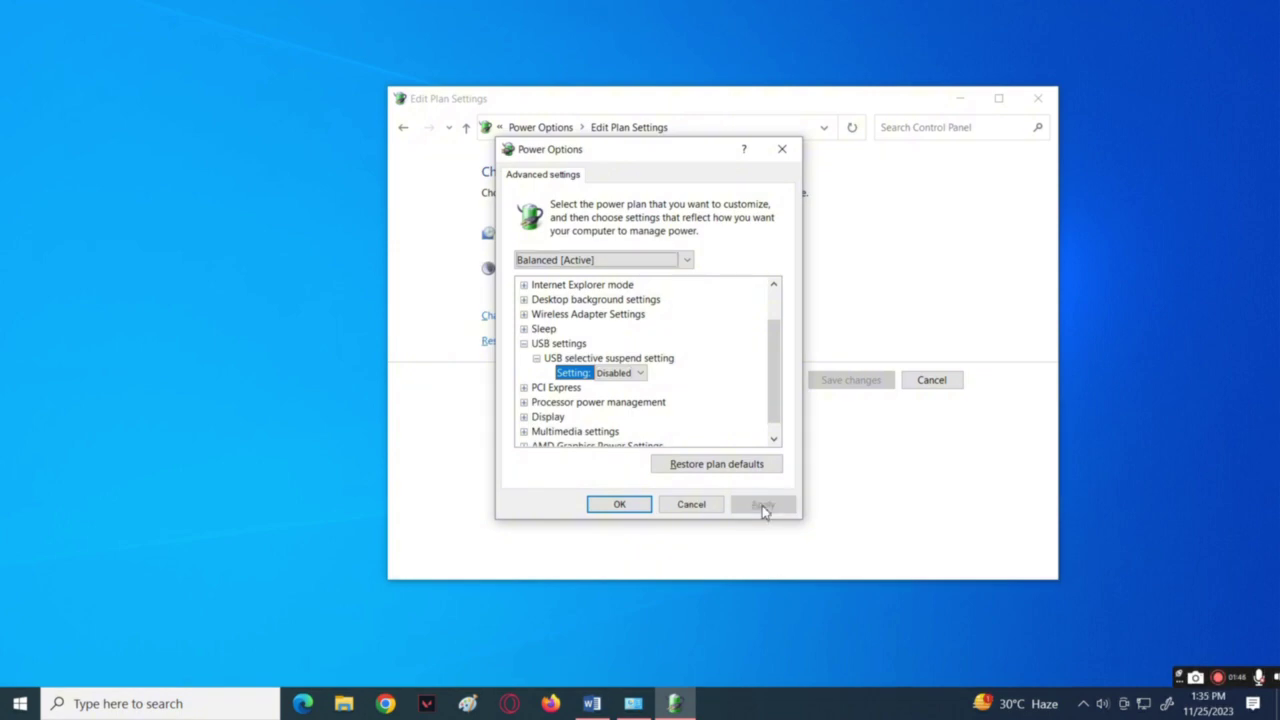
left_click(630, 512)
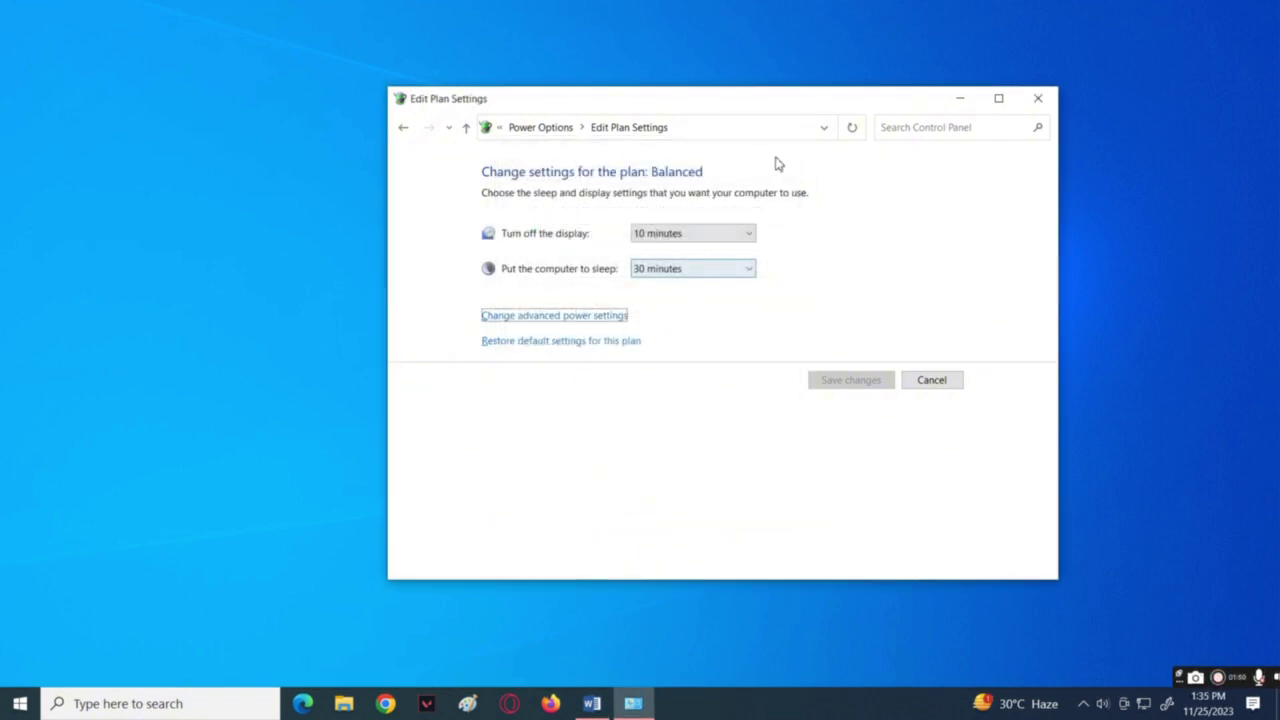
left_click(1038, 98)
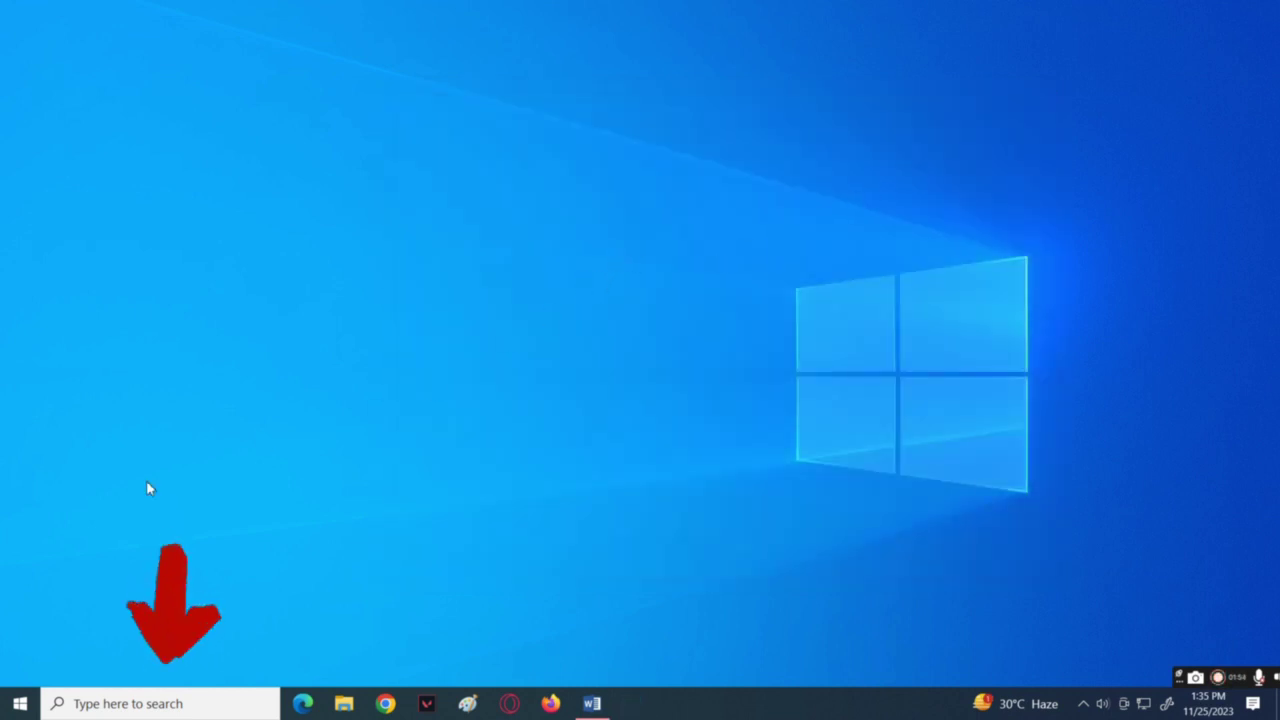
- Open Device Manager from a Windows search, maximize it and expand Universal Serial Bus controllers
left_click(134, 700)
type("deice")
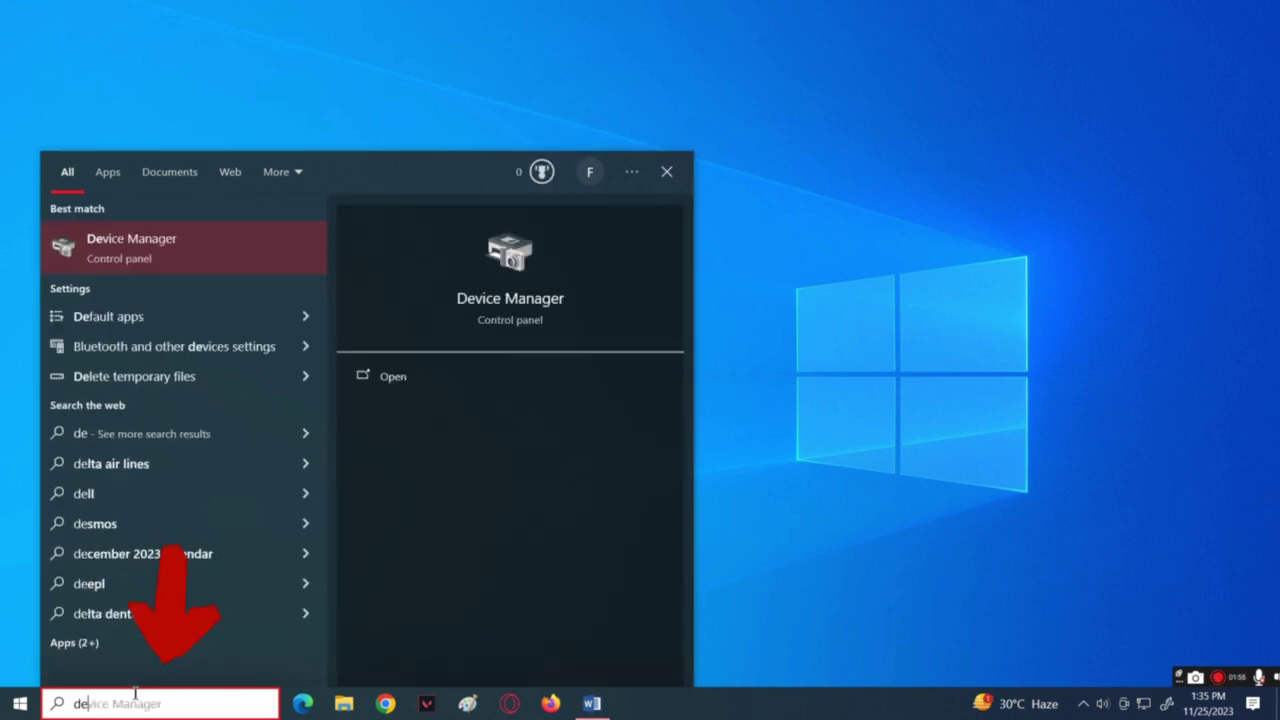
left_click(201, 263)
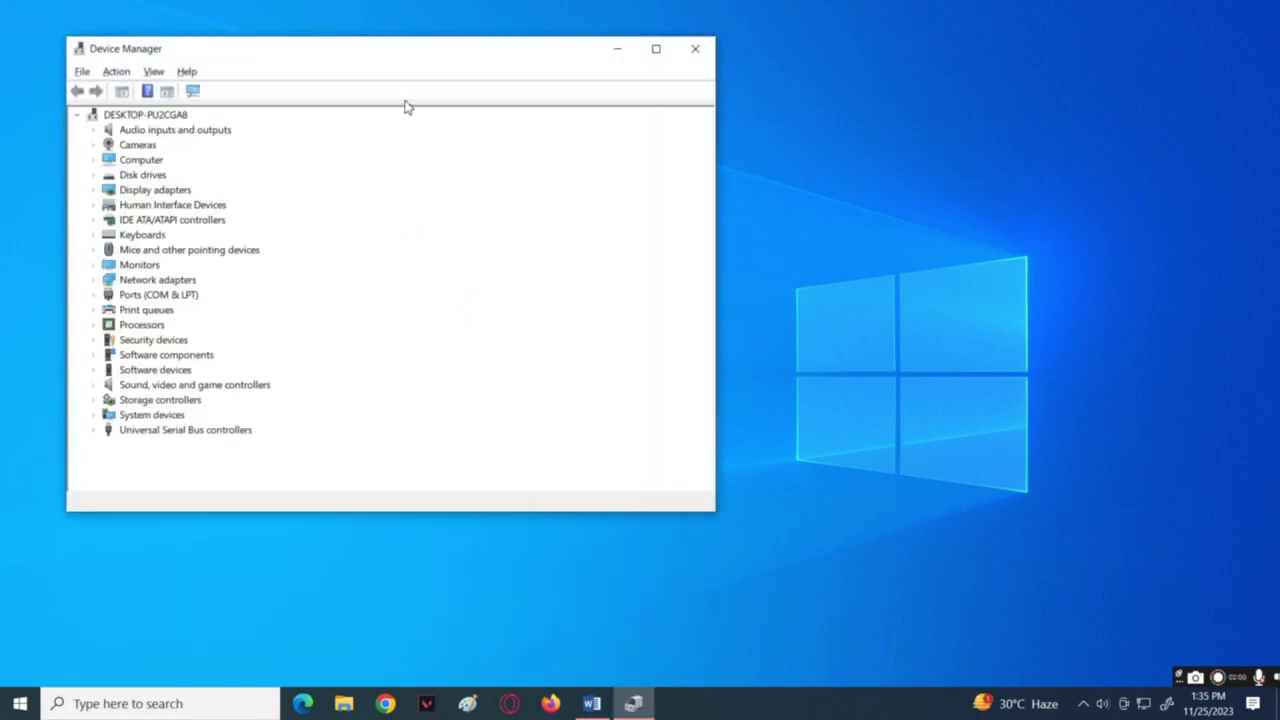
left_click(655, 49)
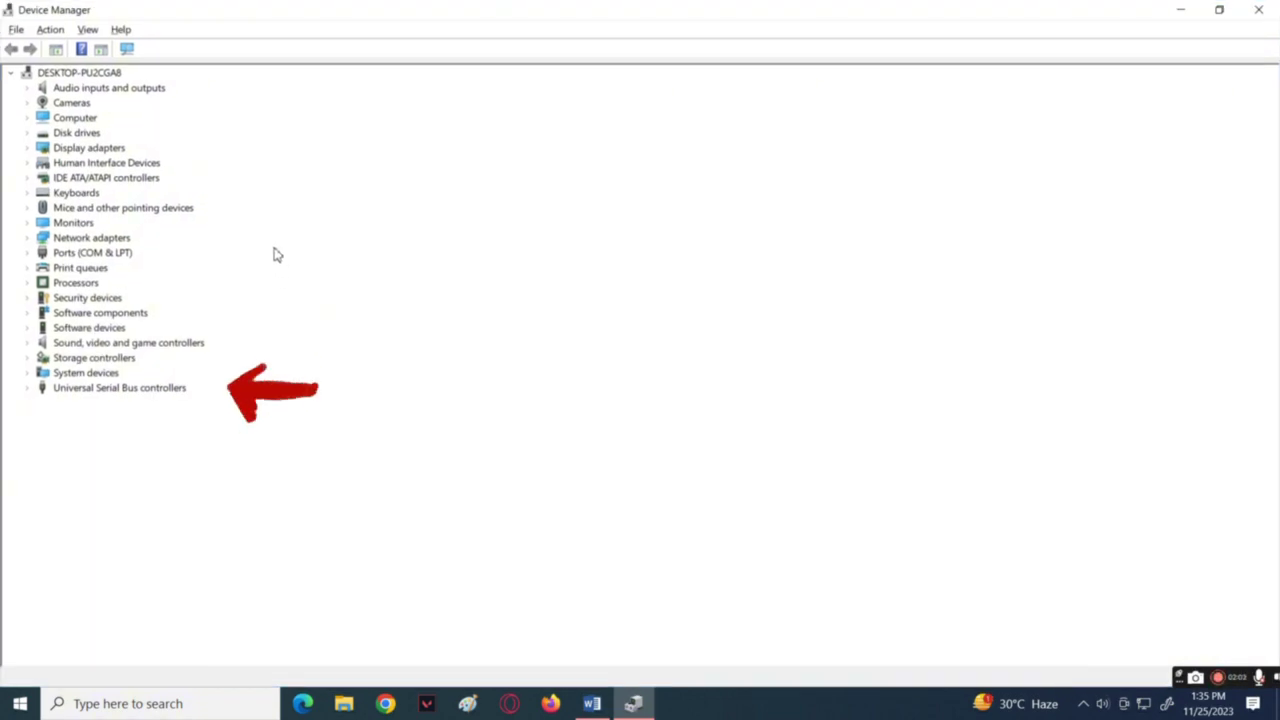
double_click(171, 392)
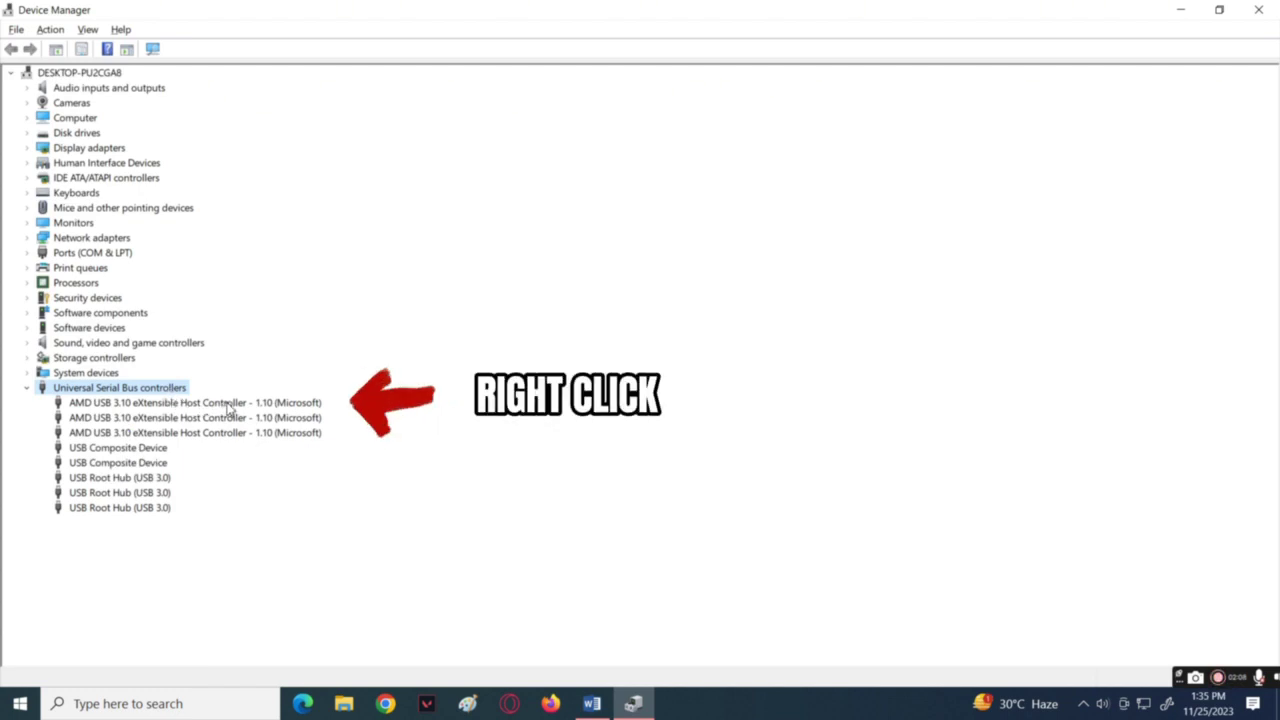
- Run a driver update for the first AMD USB 3.10 eXtensible Host Controller, browsing the computer's default location for drivers, and close the wizard
left_click(255, 404)
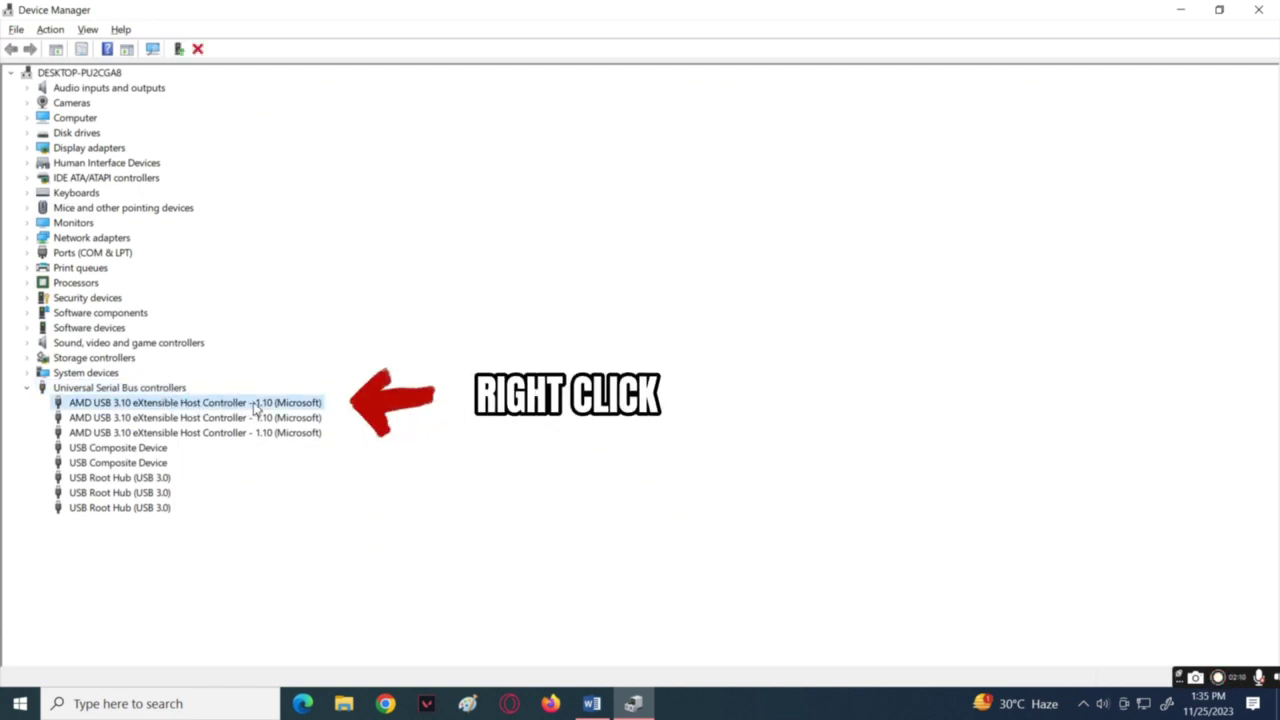
right_click(256, 408)
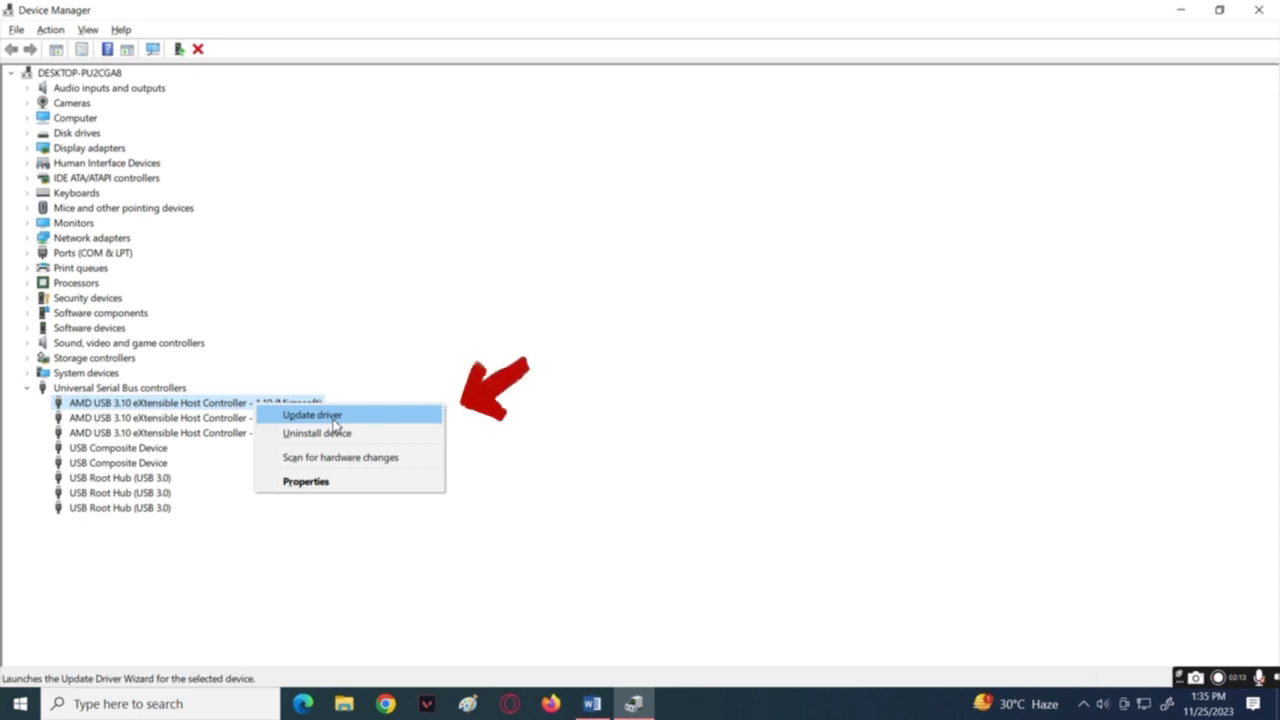
left_click(335, 418)
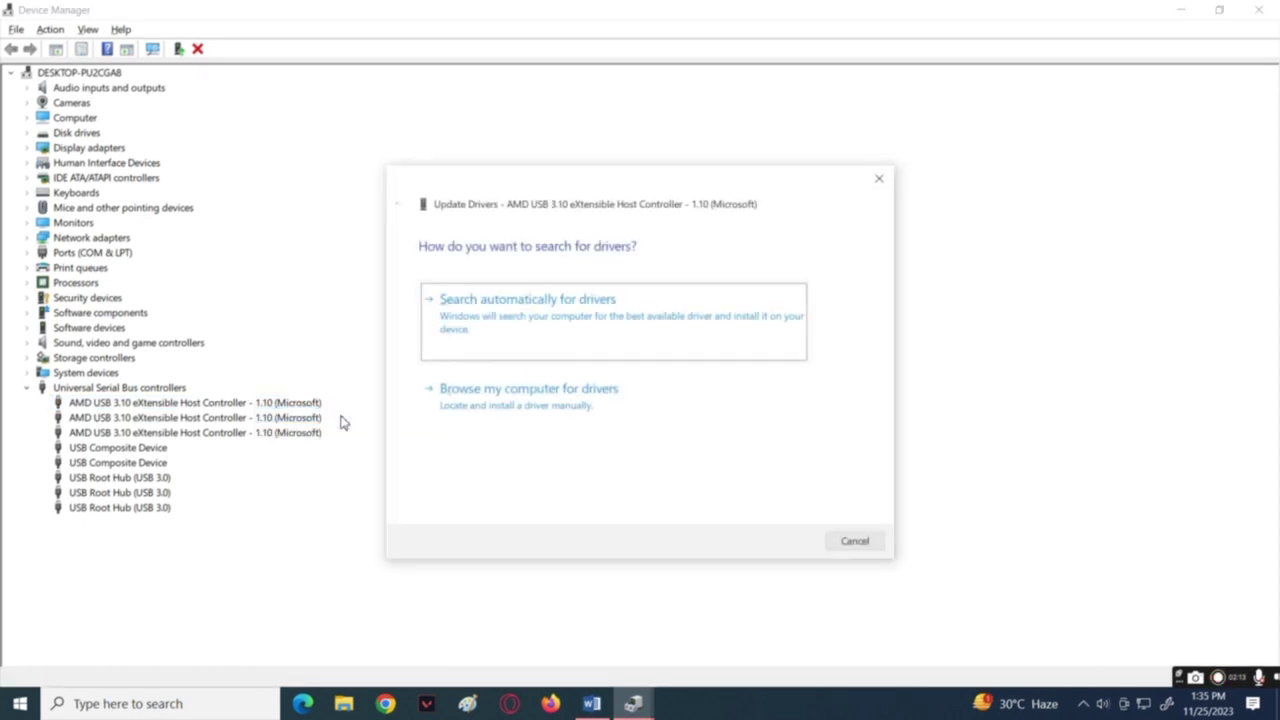
left_click(518, 408)
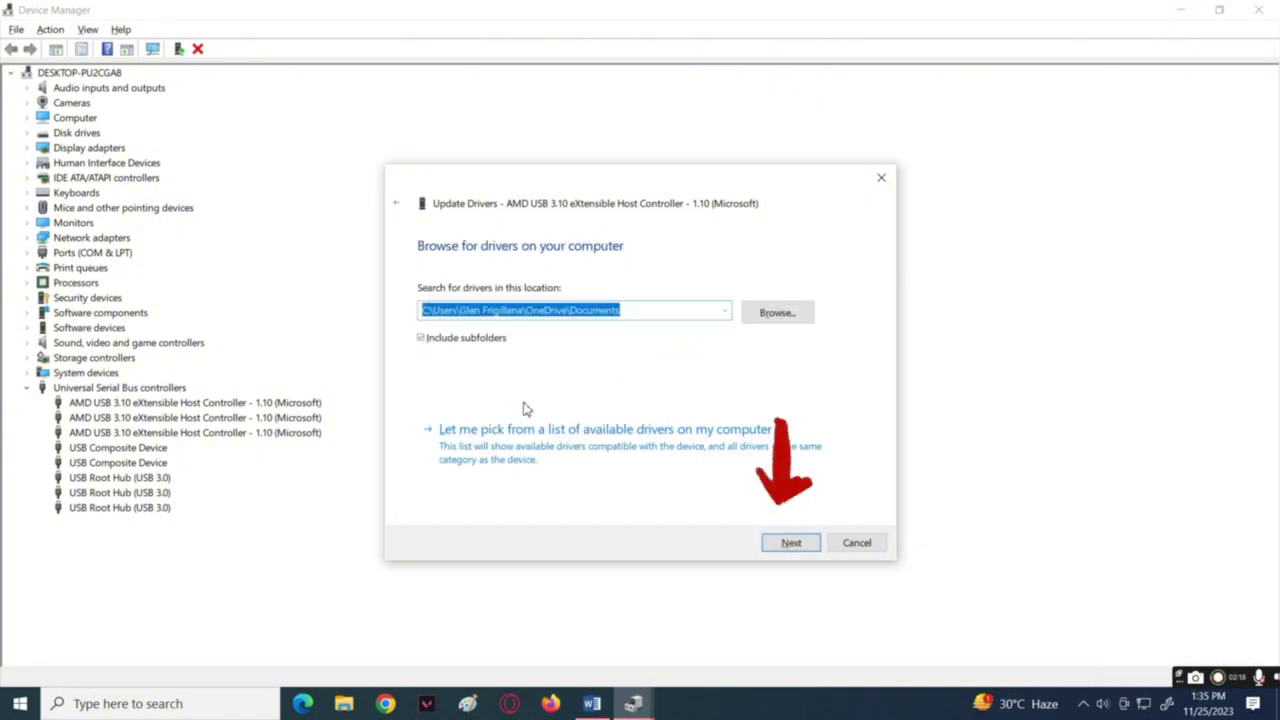
left_click(792, 546)
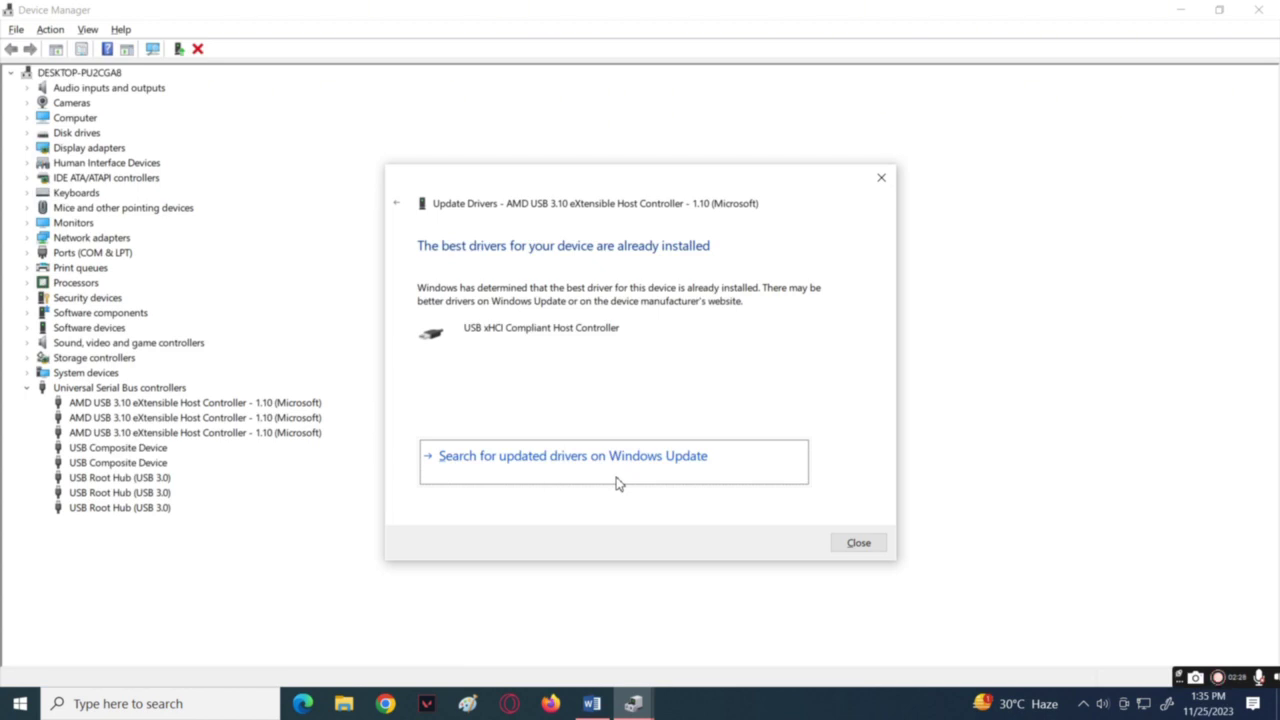
left_click(857, 543)
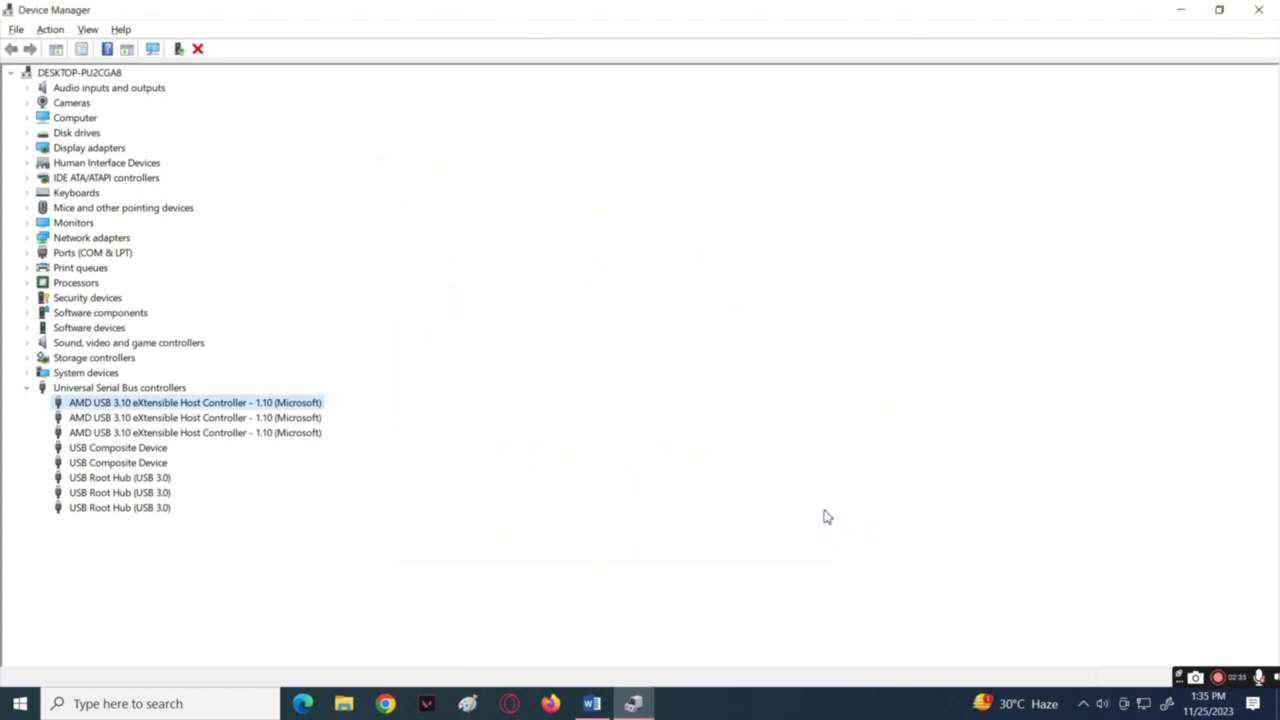
- Open Command Prompt as administrator from a Windows search, run gpupdate and close the Command Prompt window
left_click(145, 705)
type("cm")
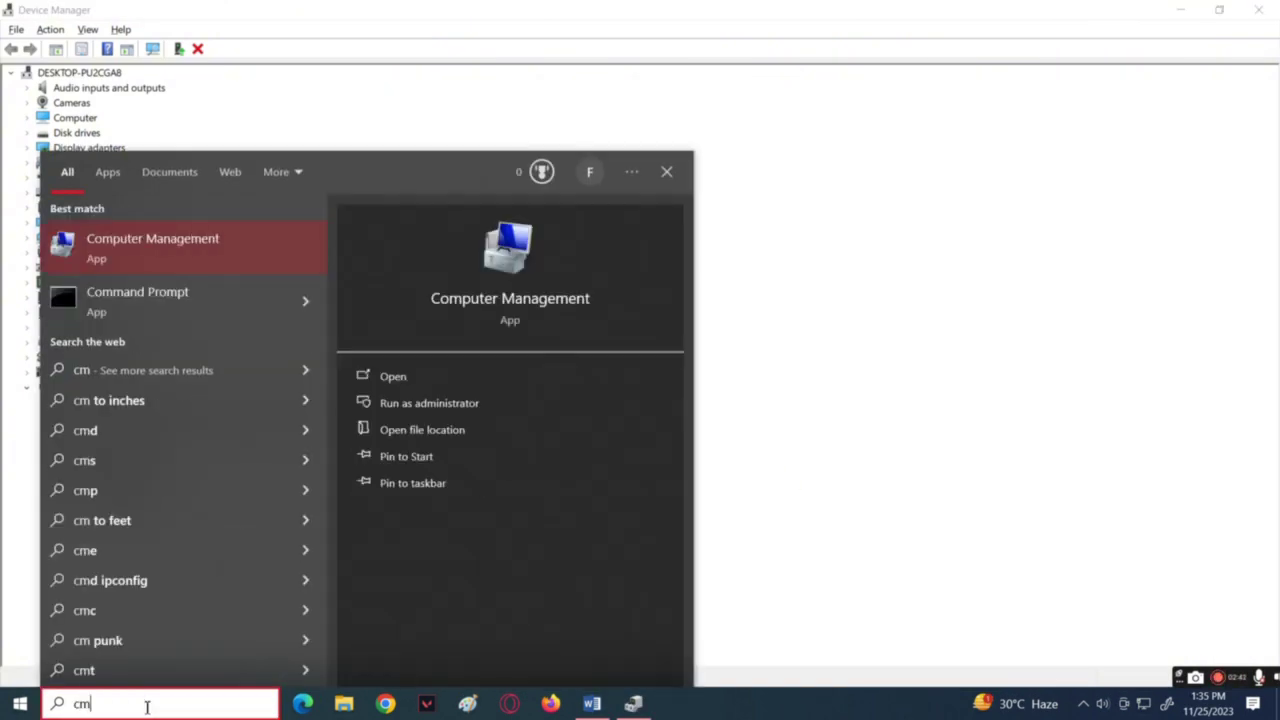
type("d")
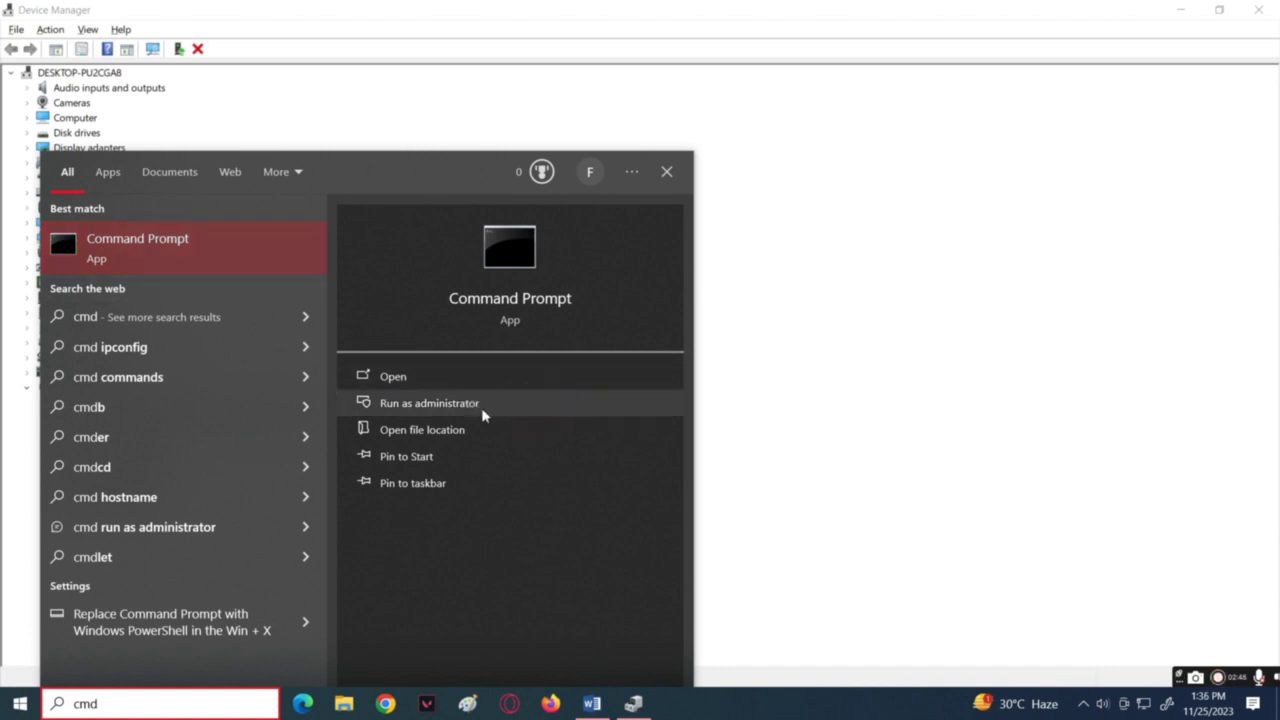
left_click(430, 403)
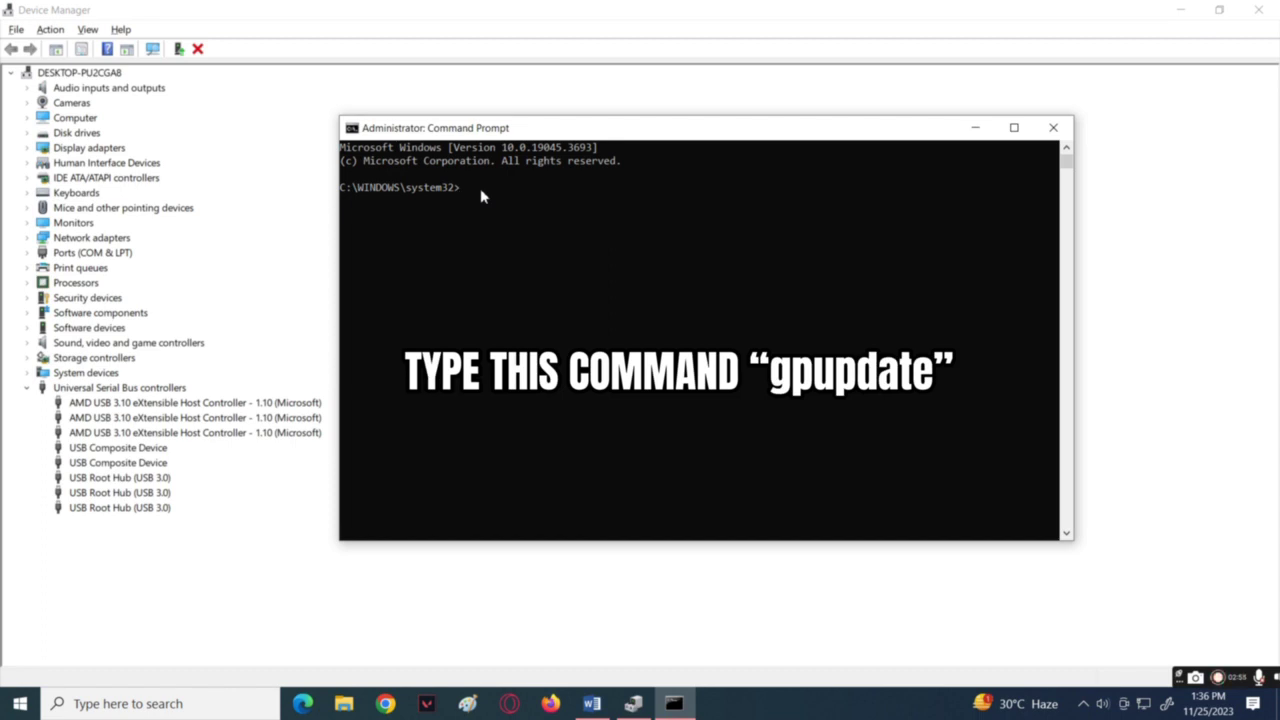
type("gpupdate")
key("Return")
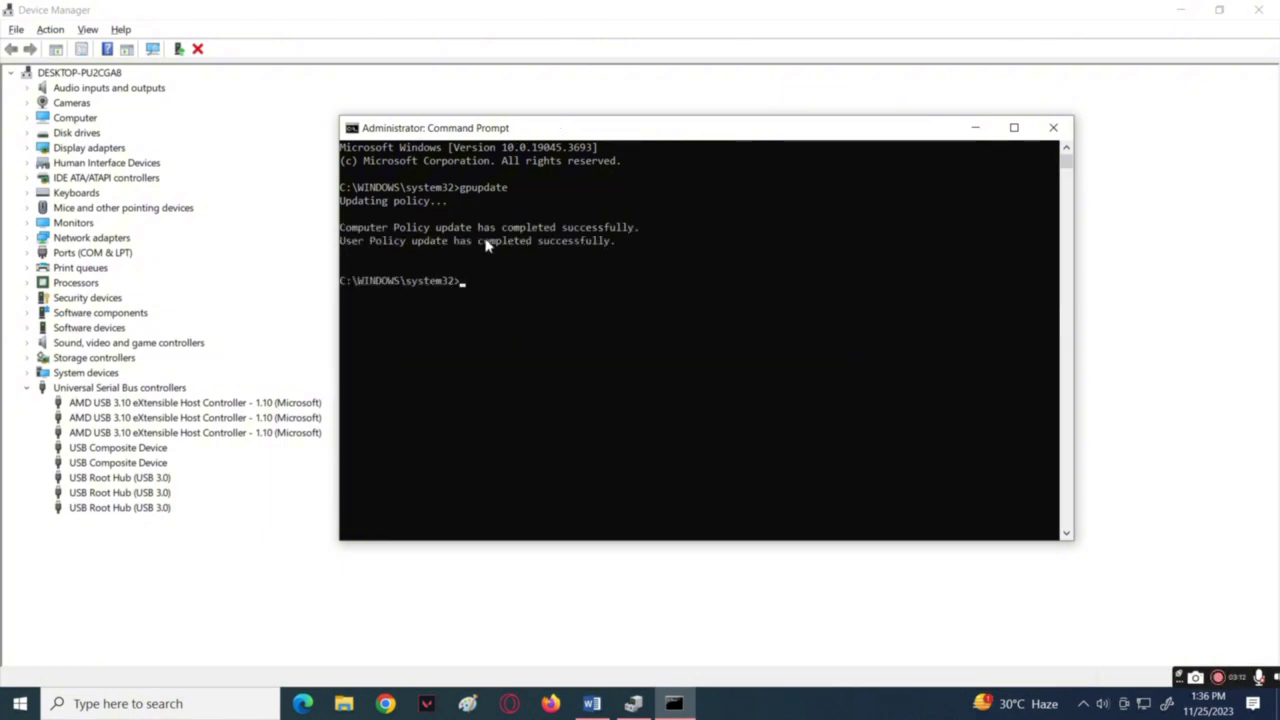
left_click(1053, 128)
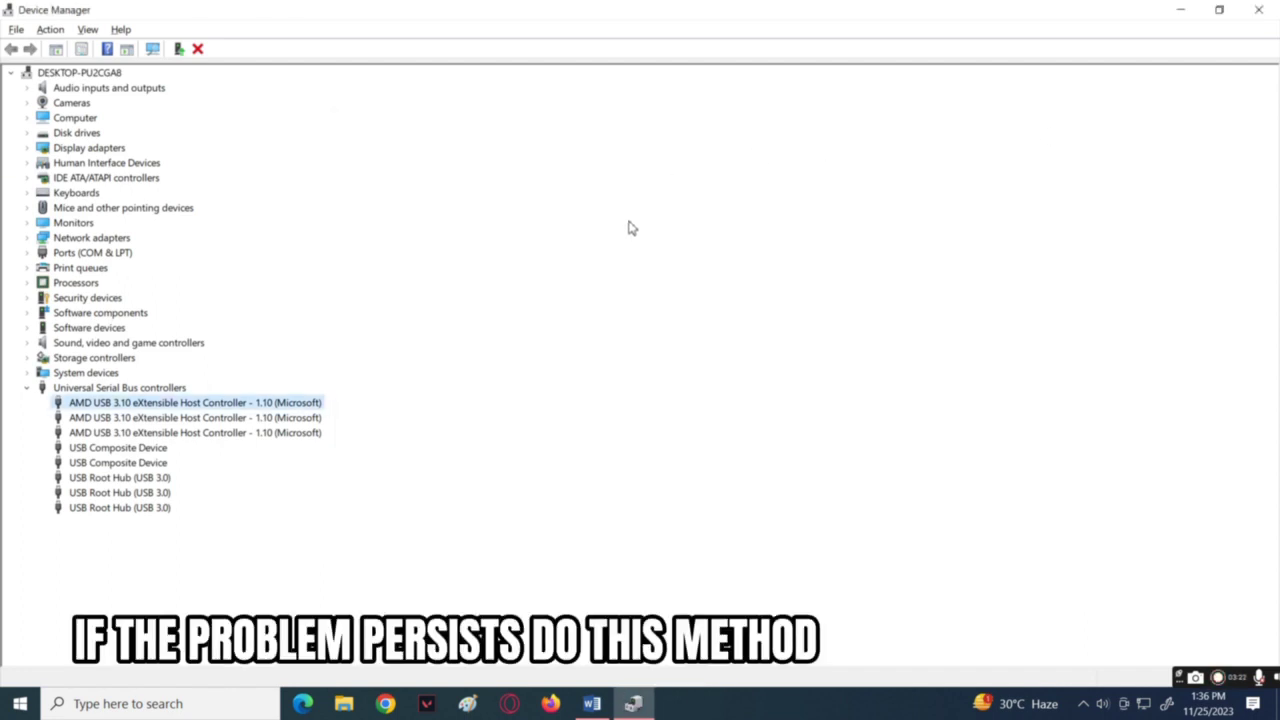
left_click(195, 702)
type("device")
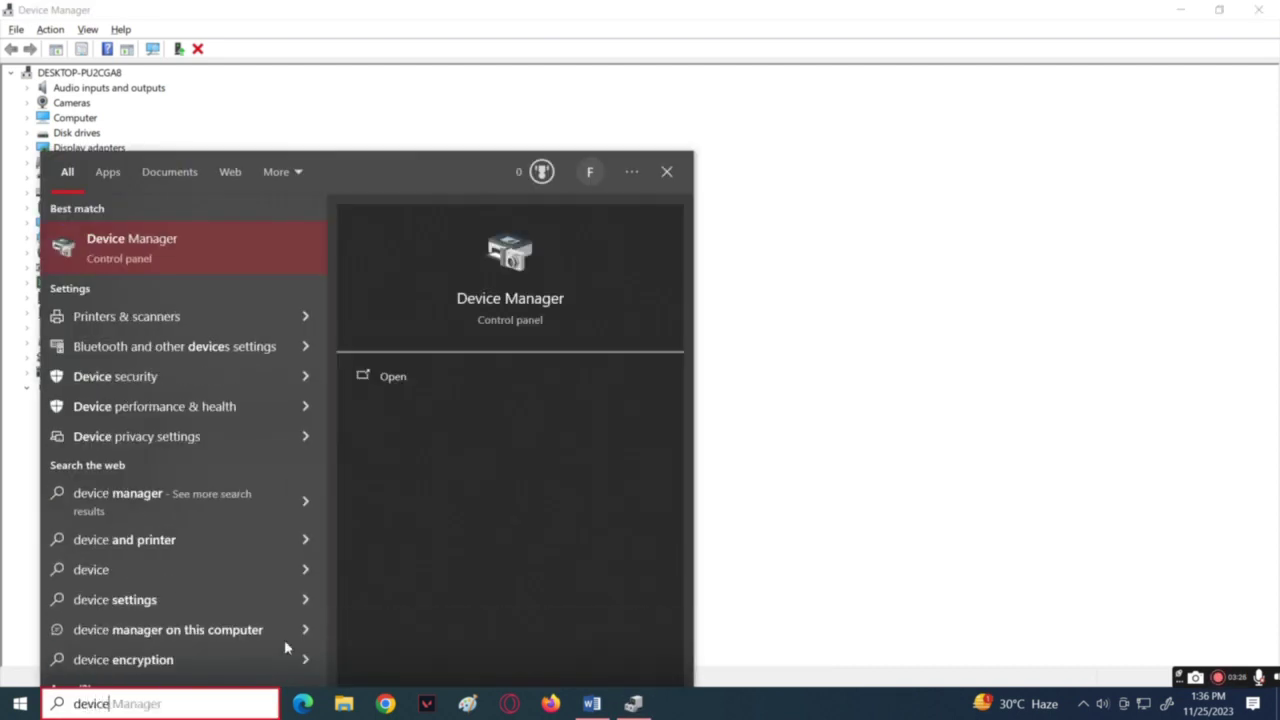
left_click(290, 266)
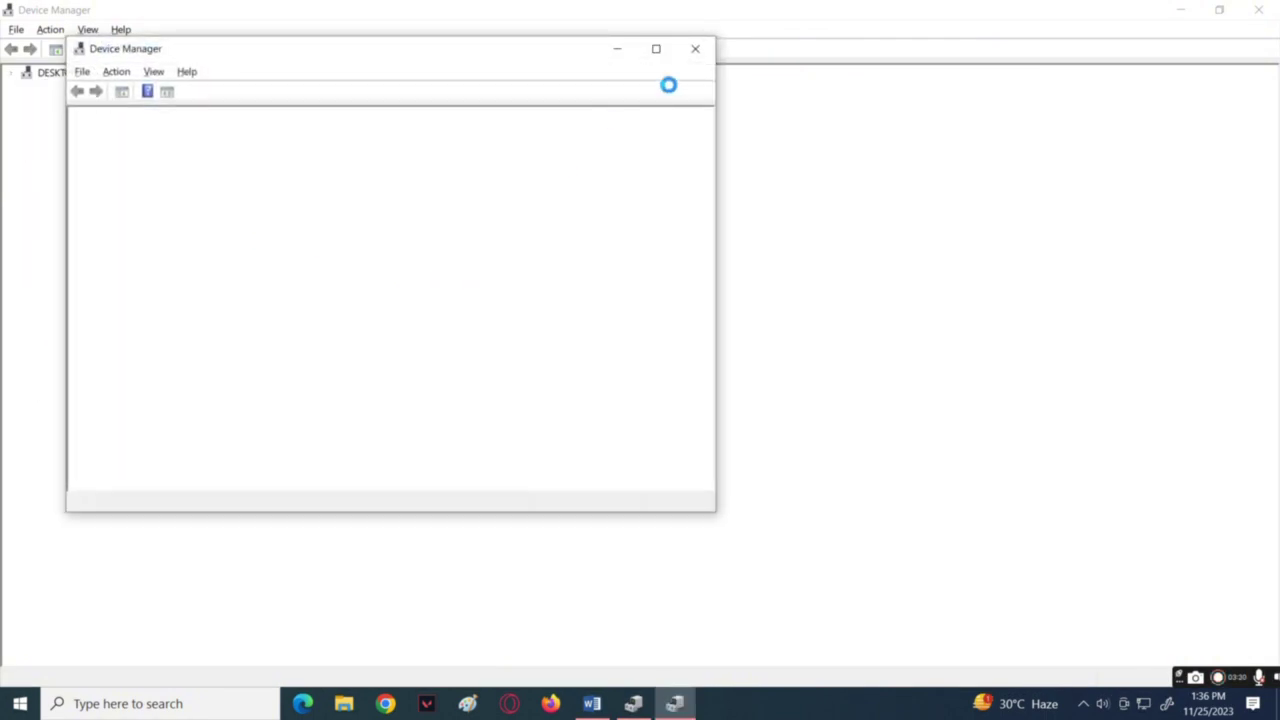
left_click(691, 48)
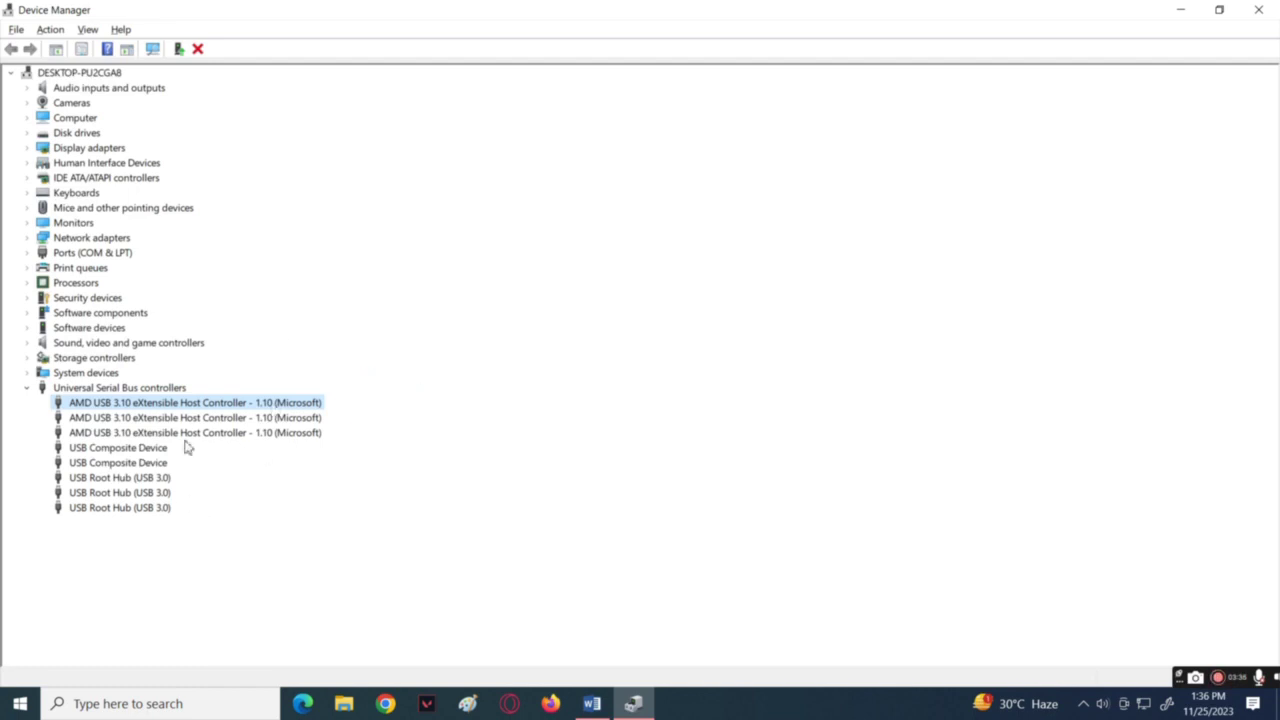
- Open the available device actions for the first AMD USB 3.10 eXtensible Host Controller under Universal Serial Bus controllers
right_click(235, 407)
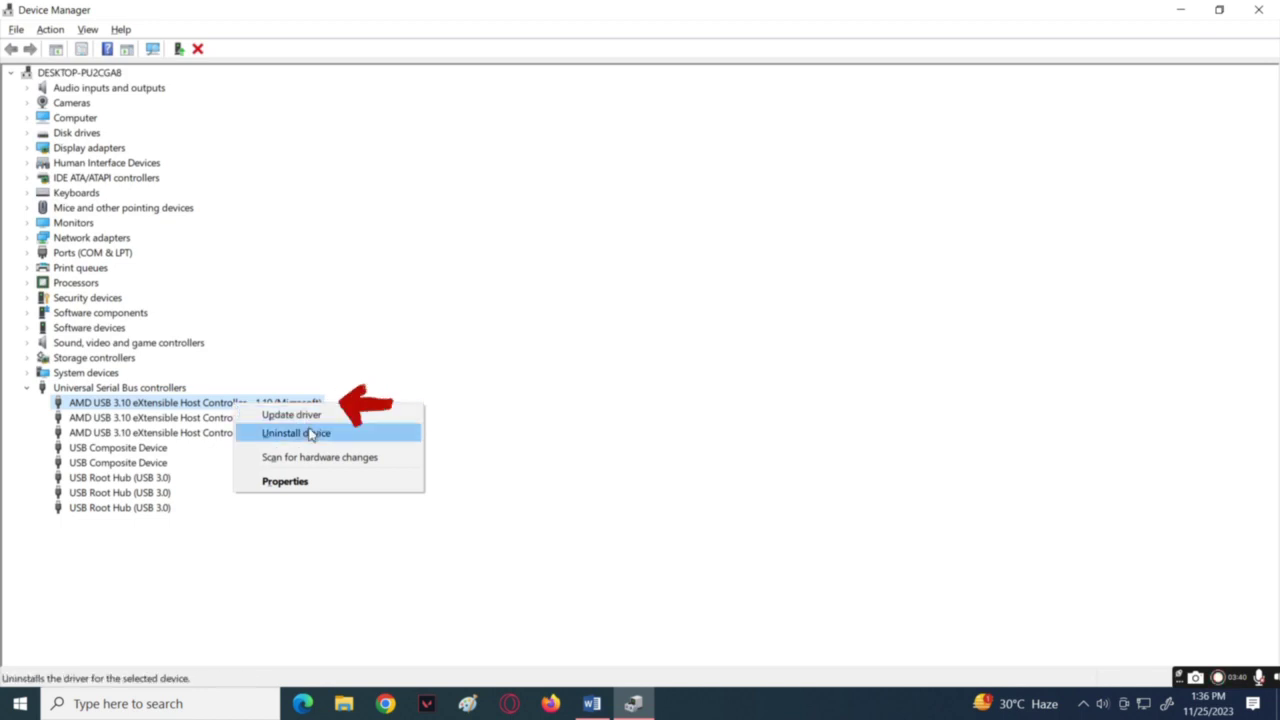